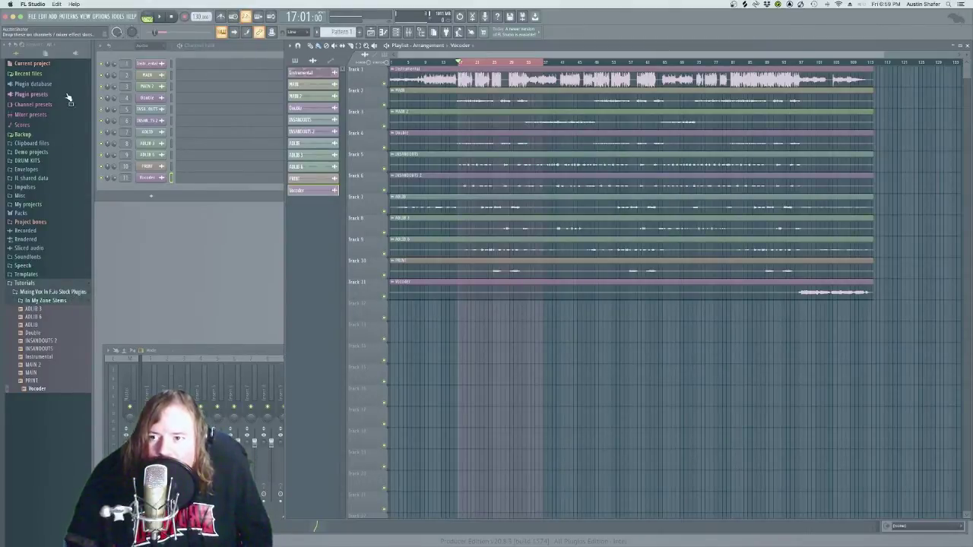
{"action": "left_click", "coordinate": [101, 16]}
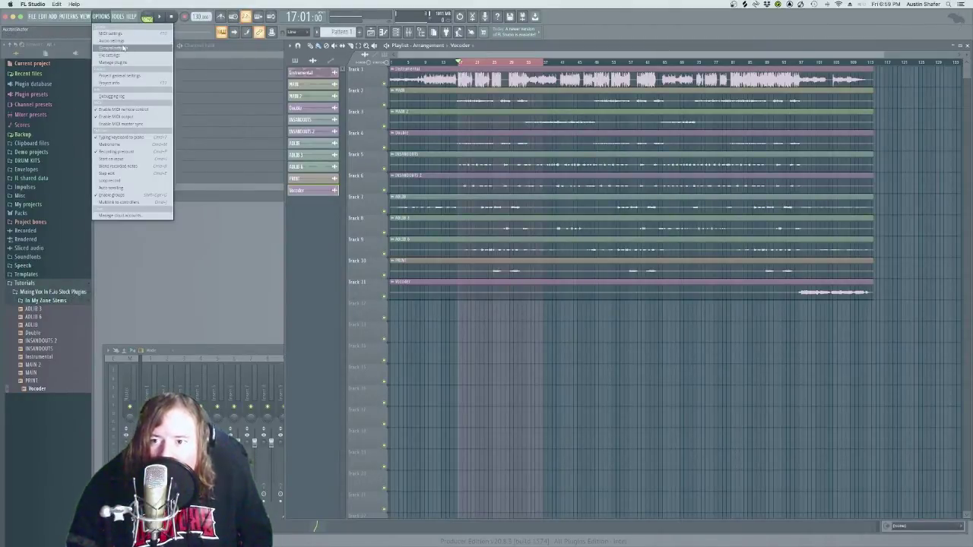
{"action": "left_click", "coordinate": [48, 459]}
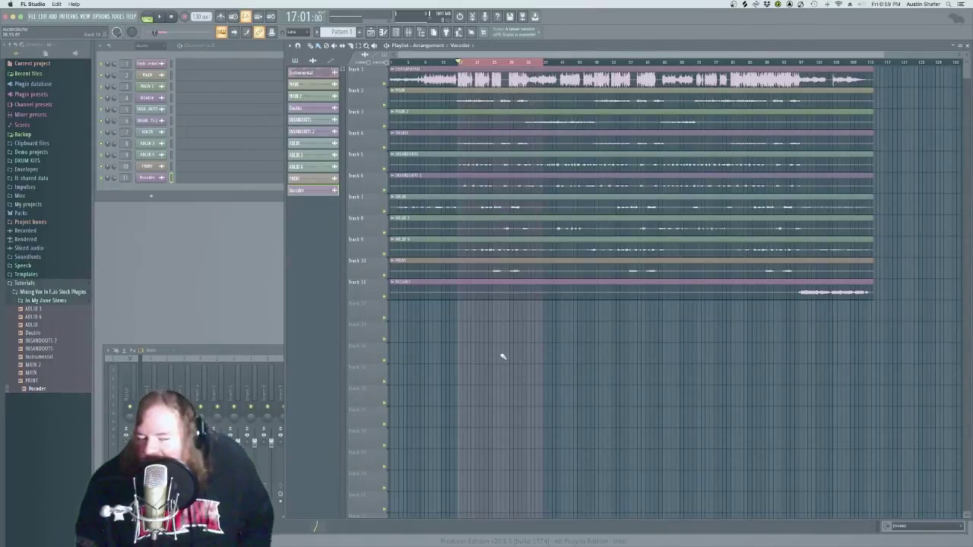
{"action": "left_click", "coordinate": [129, 63]}
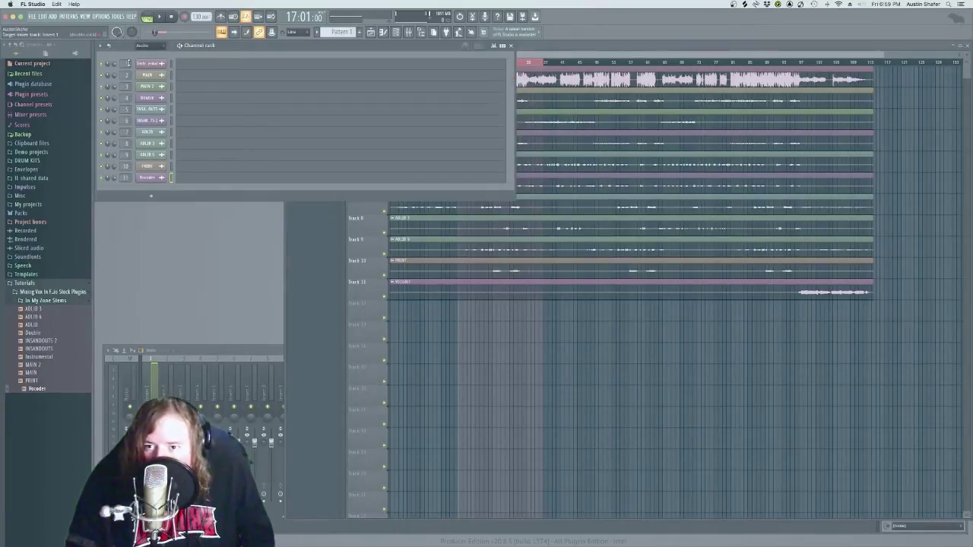
{"action": "left_click", "coordinate": [424, 298]}
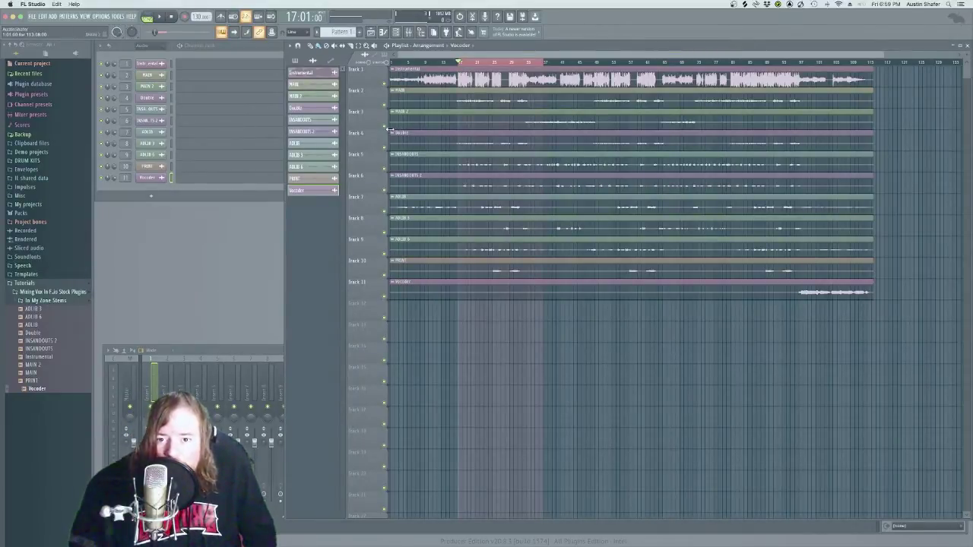
Step: Mute playlist tracks 3 to 11, audition the instrumental with the MAIN vocal, and show the mixer
{"action": "left_click_drag", "start_coordinate": [385, 126], "coordinate": [385, 296]}
{"action": "key", "text": "space"}
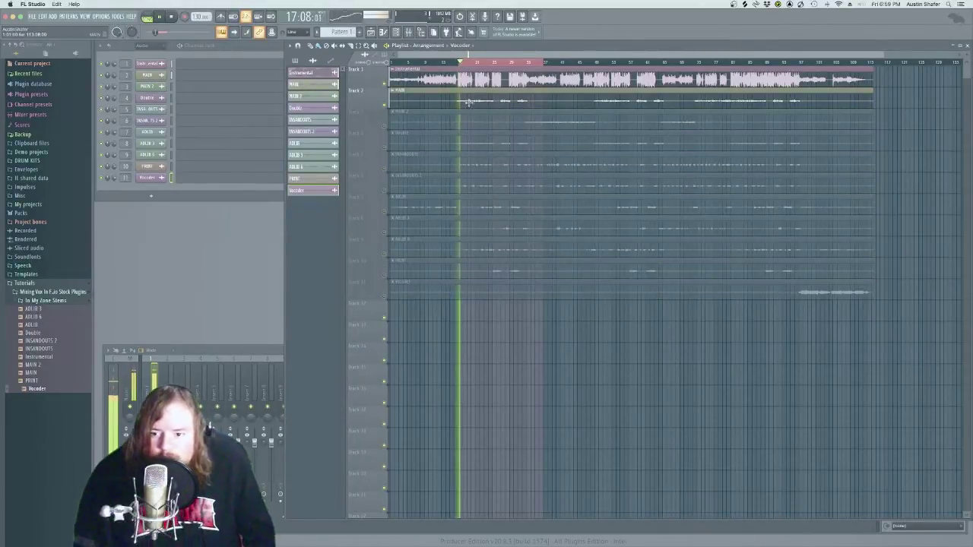
{"action": "key", "text": "F9"}
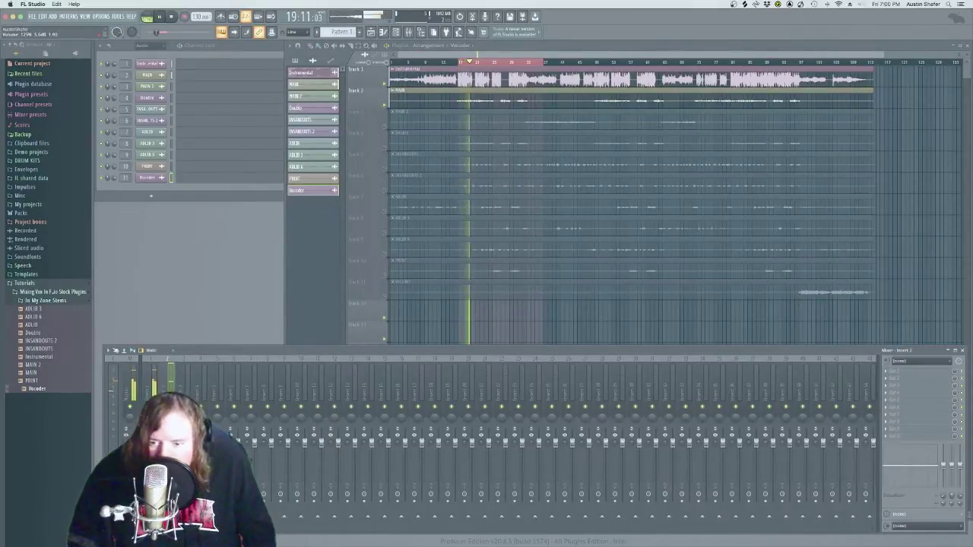
{"action": "key", "text": "space"}
Step: Load Fruity Compressor into the first effect slot of the MAIN vocal's mixer track, Insert 2
{"action": "left_click", "coordinate": [912, 377]}
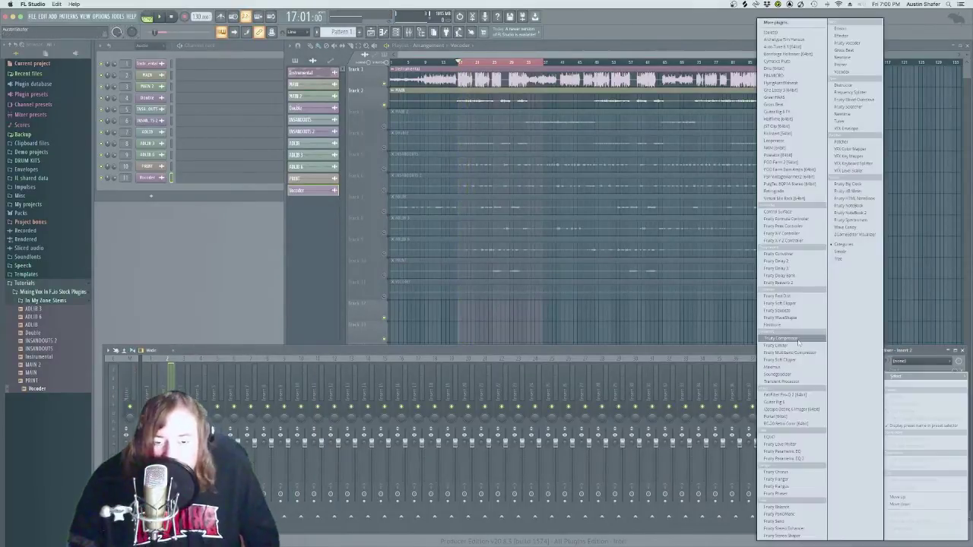
{"action": "left_click", "coordinate": [798, 344]}
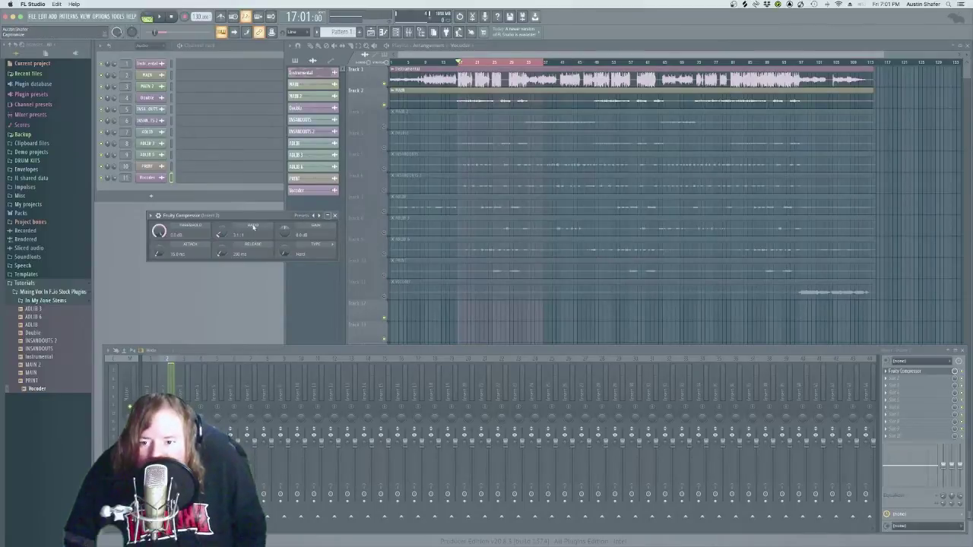
{"action": "left_click_drag", "start_coordinate": [248, 216], "coordinate": [248, 214]}
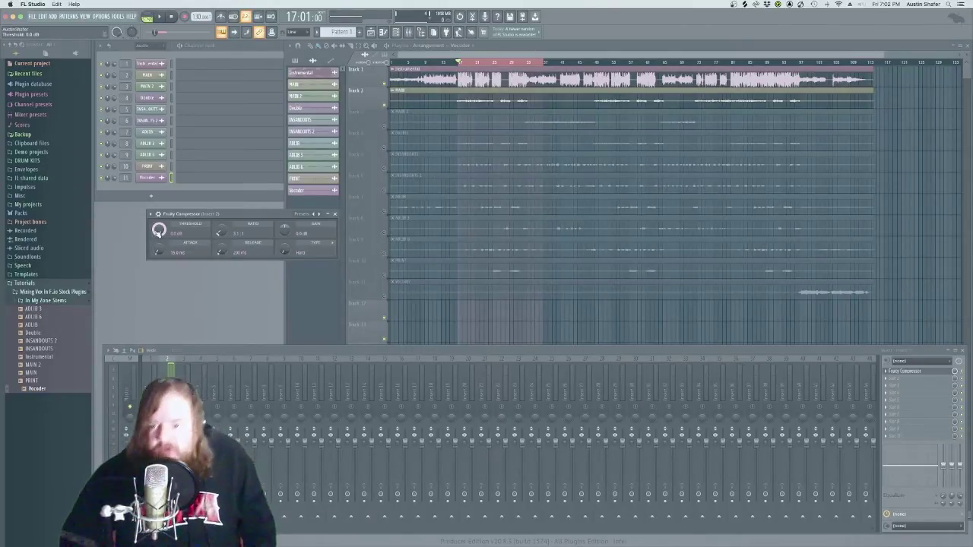
Step: Lower the Fruity Compressor's threshold while listening to the MAIN vocal
{"action": "key", "text": "space"}
{"action": "left_click_drag", "start_coordinate": [161, 230], "coordinate": [162, 295]}
{"action": "key", "text": "space"}
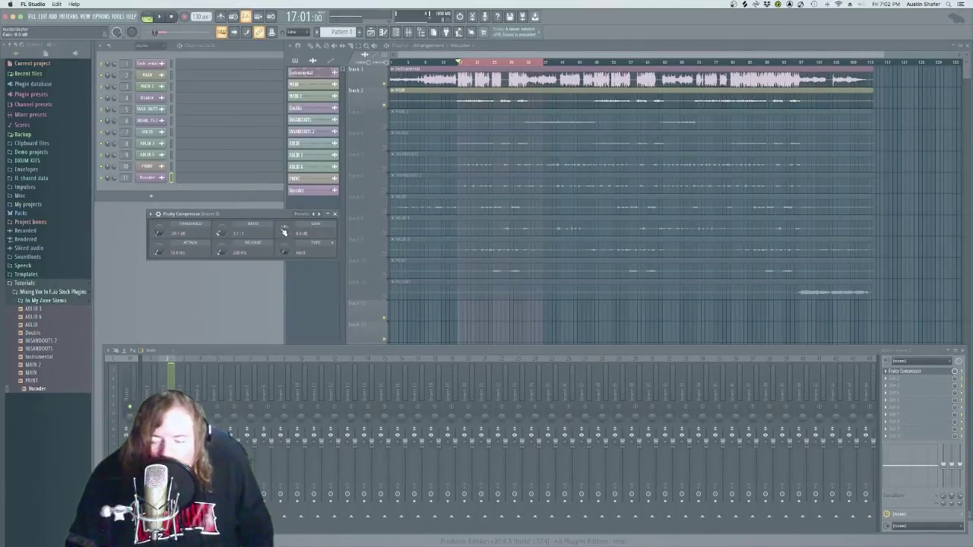
Step: Raise the compressor's gain to about 18 dB while the vocal plays, and stop playback
{"action": "key", "text": "space"}
{"action": "left_click_drag", "start_coordinate": [287, 232], "coordinate": [287, 205]}
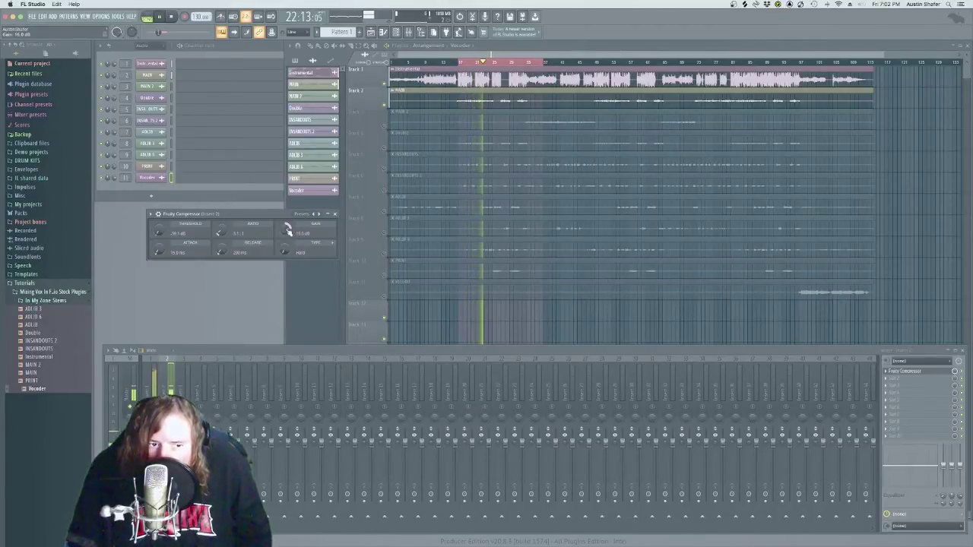
{"action": "mouse_move", "coordinate": [288, 231]}
{"action": "left_mouse_down"}
{"action": "mouse_move", "coordinate": [288, 221]}
{"action": "mouse_move", "coordinate": [289, 233]}
{"action": "left_mouse_up"}
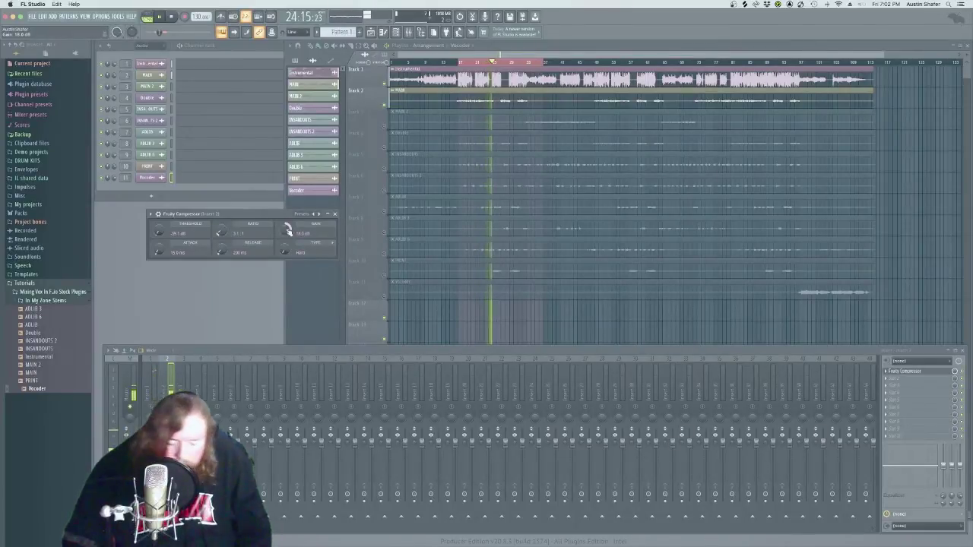
{"action": "key", "text": "space"}
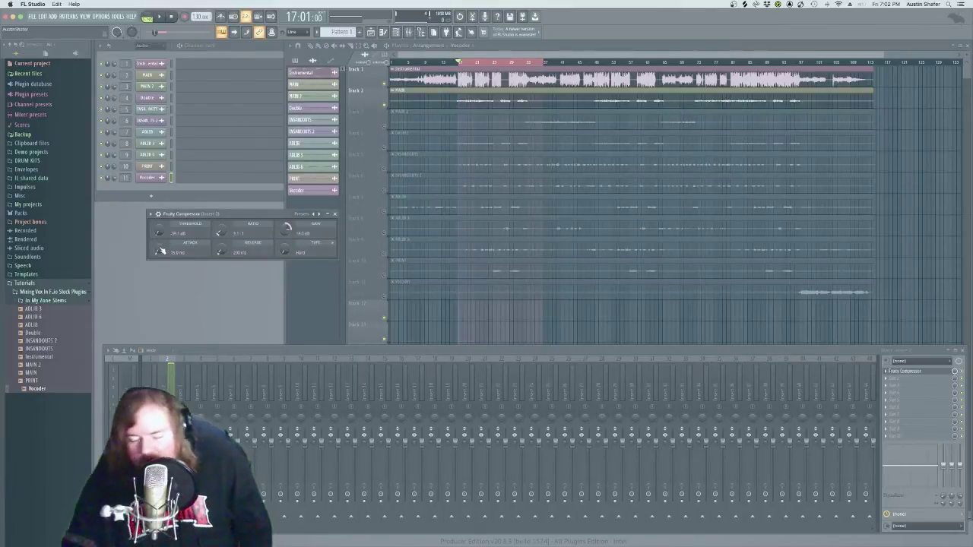
Step: Audition a 0.0 ms compressor attack on the vocal, and settle on a slower attack with a very short release
{"action": "left_click_drag", "start_coordinate": [161, 251], "coordinate": [123, 347]}
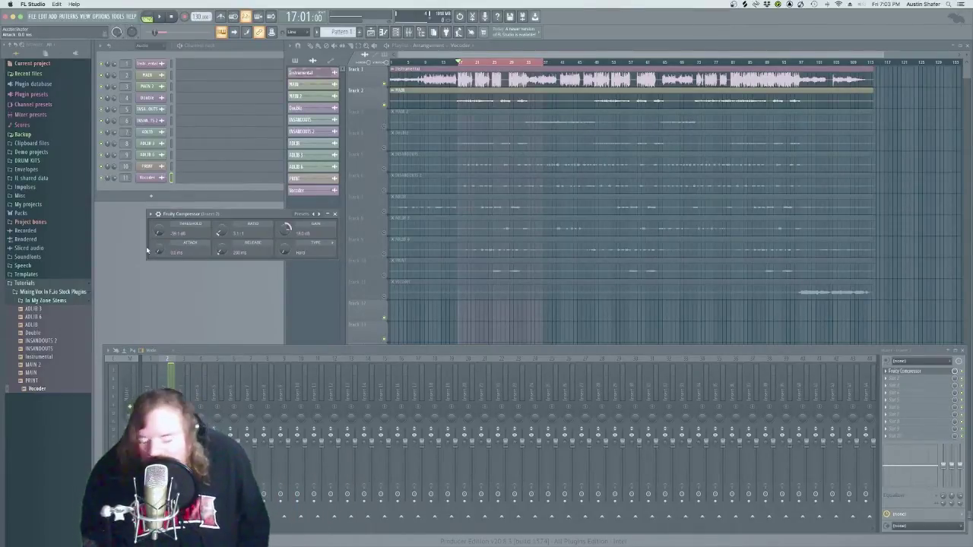
{"action": "key", "text": "space"}
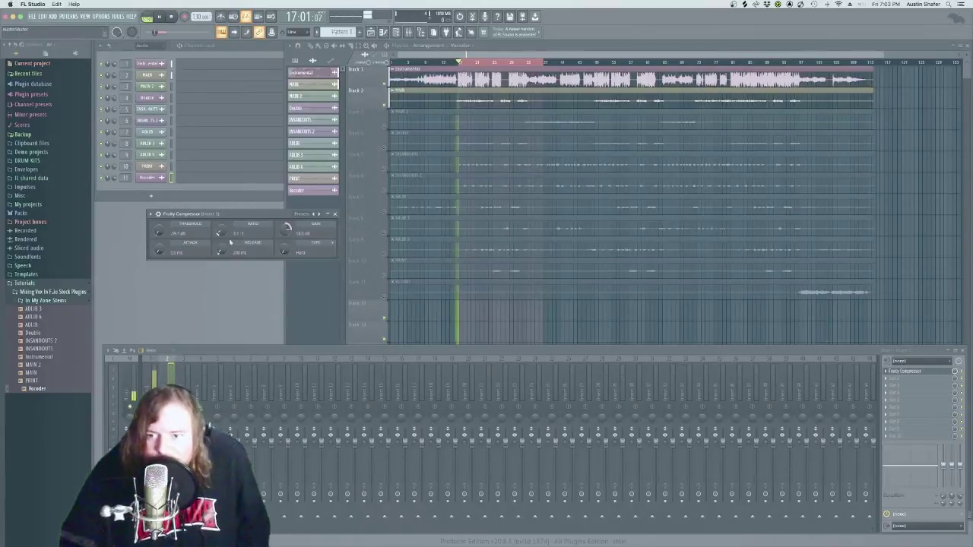
{"action": "mouse_move", "coordinate": [161, 251]}
{"action": "left_mouse_down"}
{"action": "mouse_move", "coordinate": [162, 222]}
{"action": "mouse_move", "coordinate": [163, 253]}
{"action": "left_mouse_up"}
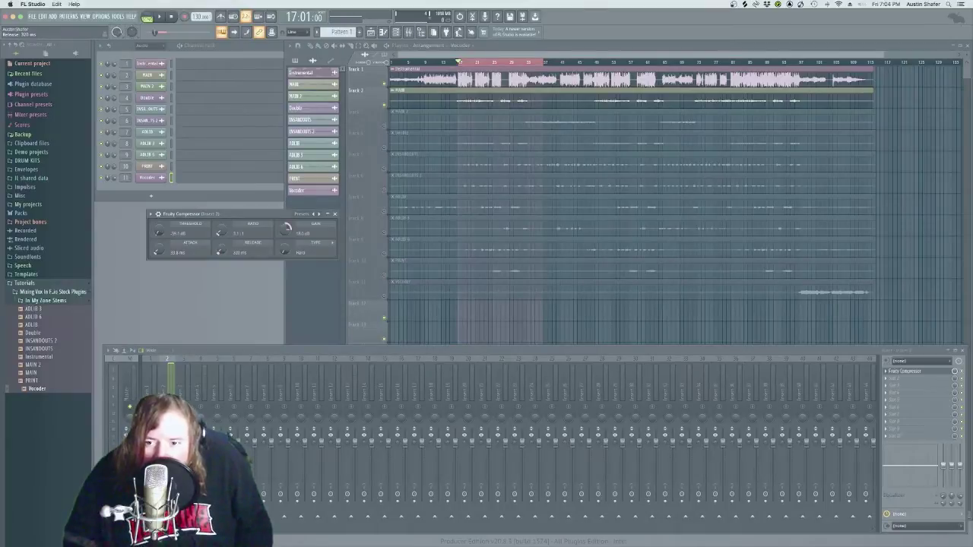
Step: Unsolo the vocal's mixer track, Insert 2, and raise the compressor's gain further against the playing instrumental
{"action": "left_click", "coordinate": [172, 378]}
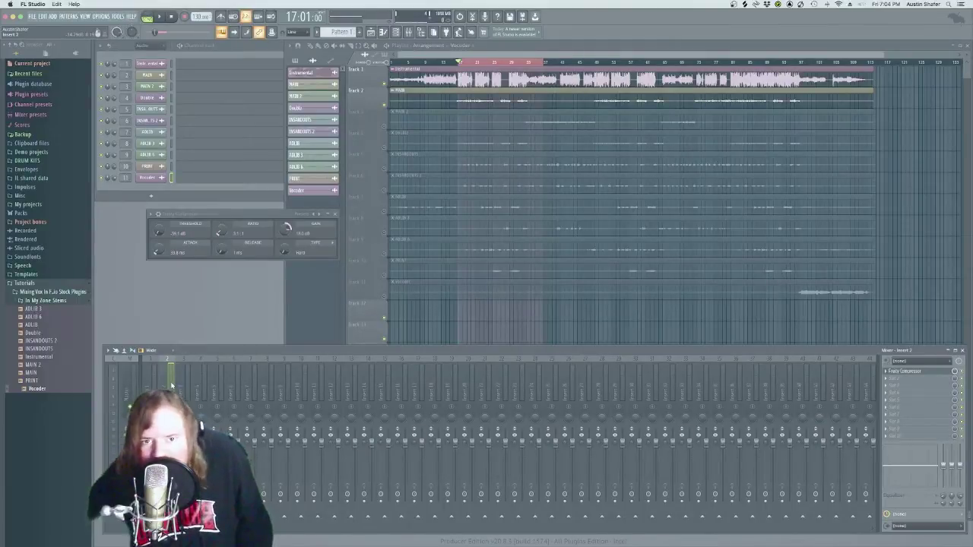
{"action": "key", "text": "s"}
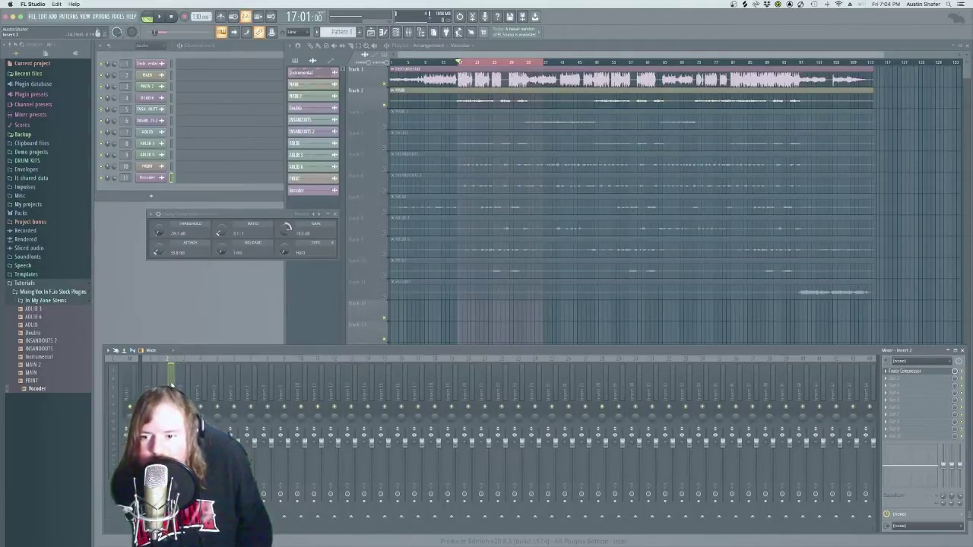
{"action": "key", "text": "space"}
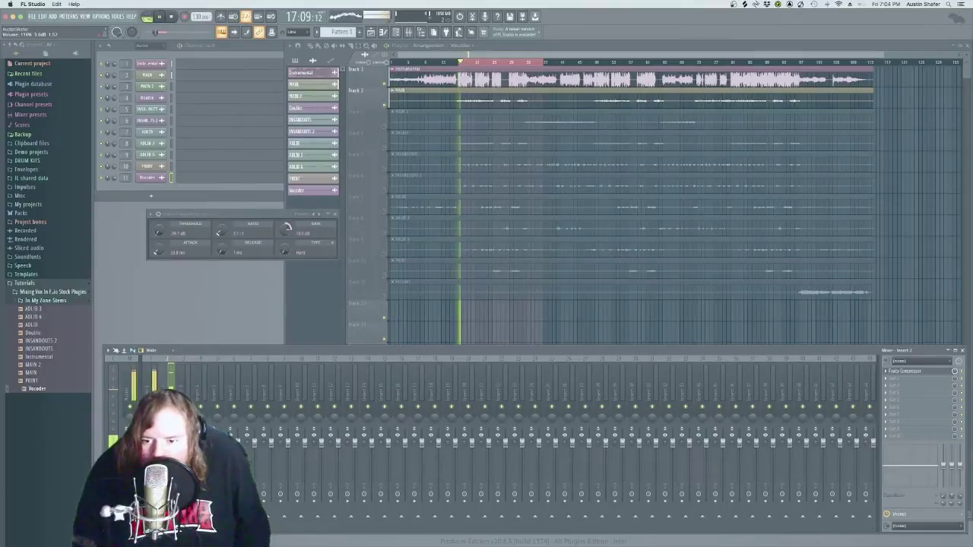
{"action": "left_click_drag", "start_coordinate": [285, 228], "coordinate": [286, 220]}
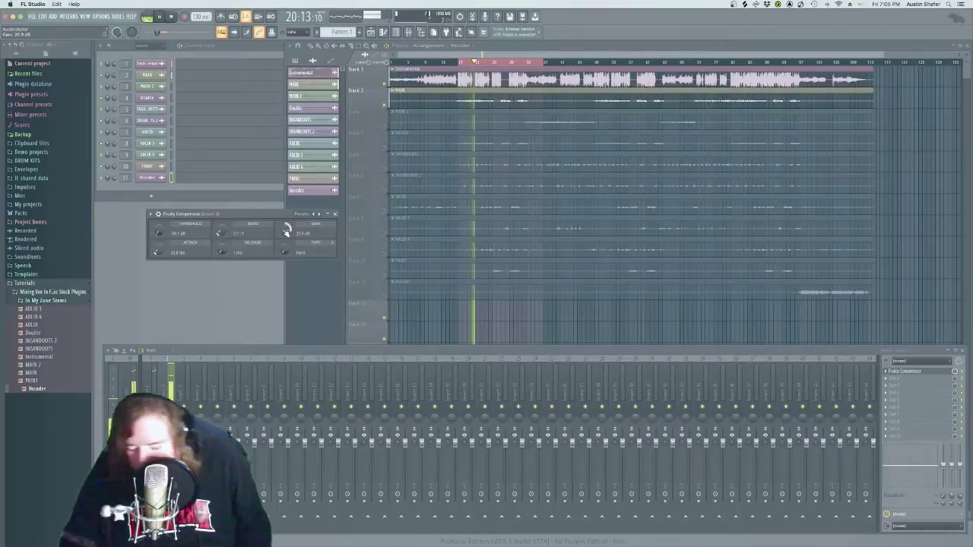
{"action": "key", "text": "space"}
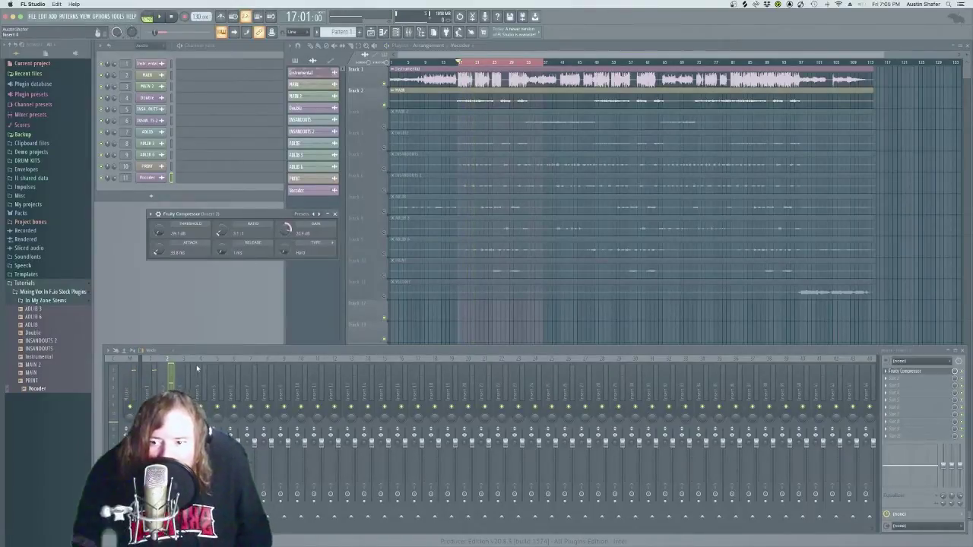
Step: Inspect the Fruity Limiter on the Master track, close it, and return to the vocal's mixer track
{"action": "left_click", "coordinate": [134, 386]}
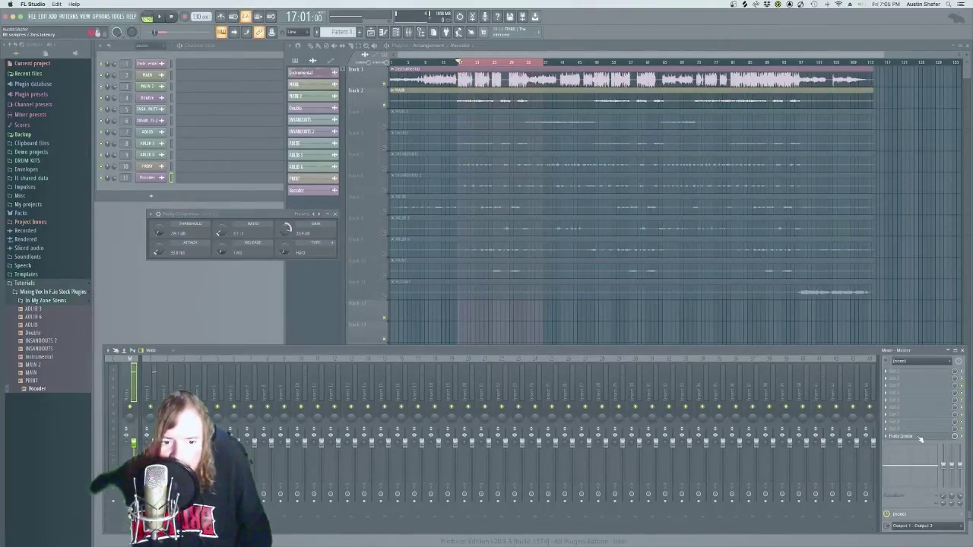
{"action": "left_click", "coordinate": [901, 435]}
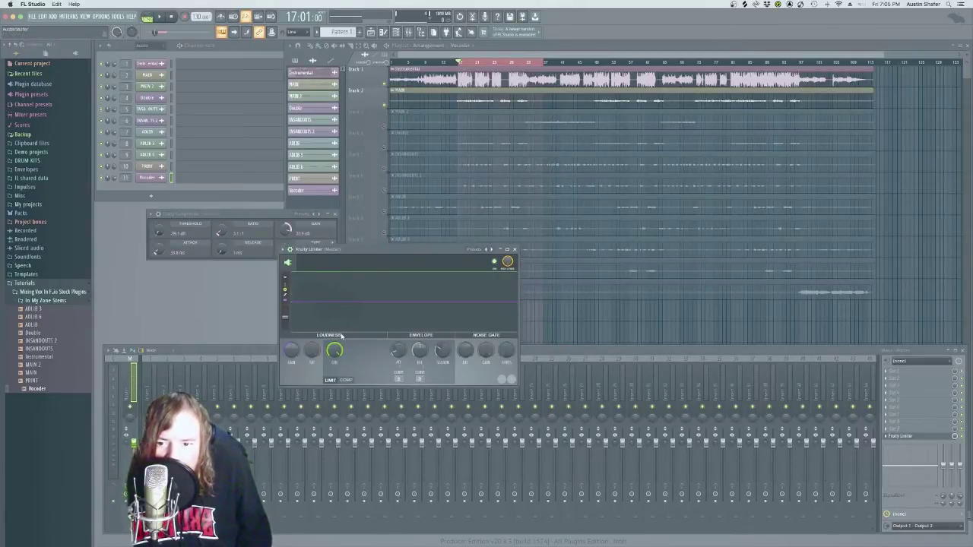
{"action": "left_click", "coordinate": [517, 250]}
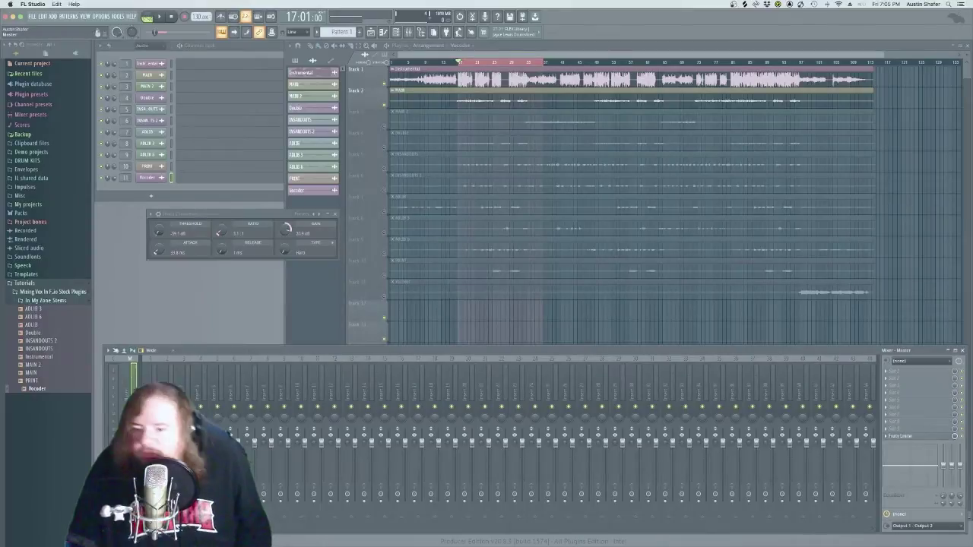
{"action": "left_click", "coordinate": [167, 378]}
{"action": "left_click", "coordinate": [171, 378]}
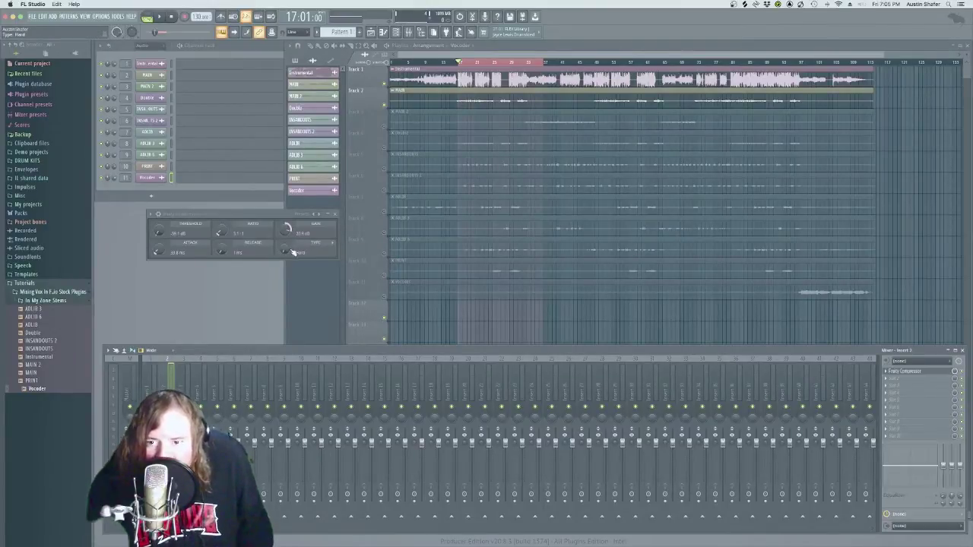
Step: Lower the vocal compressor's gain slightly and fine-tune its release while the mix plays
{"action": "key", "text": "space"}
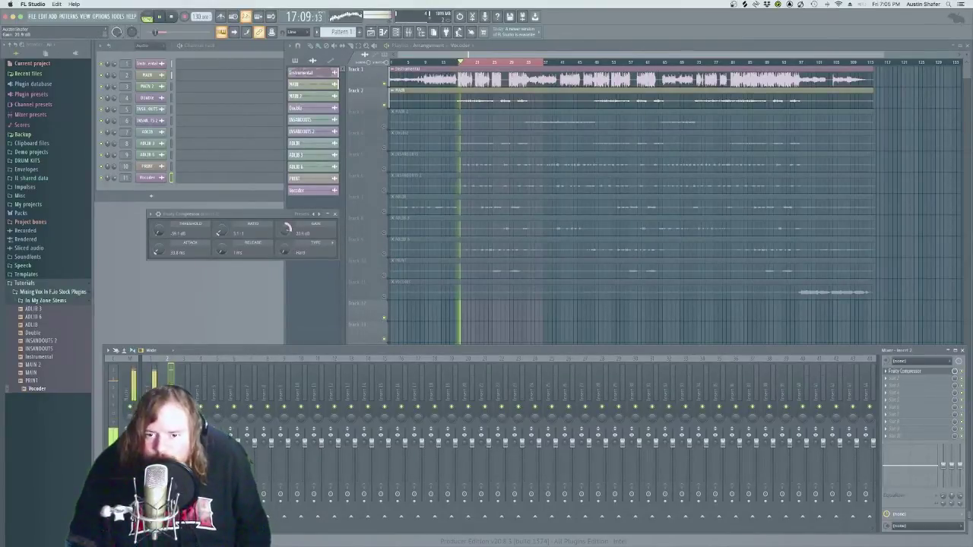
{"action": "left_click_drag", "start_coordinate": [287, 228], "coordinate": [286, 234]}
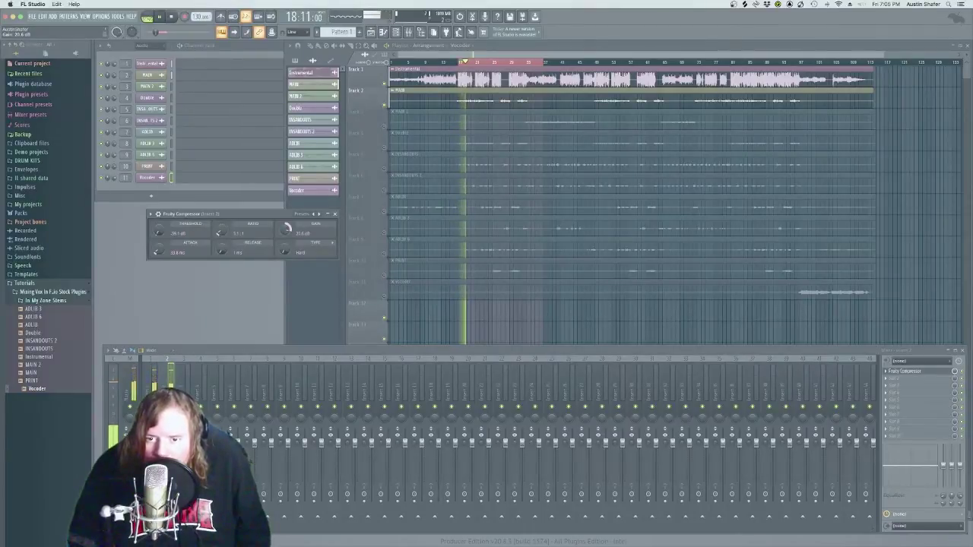
{"action": "mouse_move", "coordinate": [227, 251]}
{"action": "left_mouse_down"}
{"action": "mouse_move", "coordinate": [227, 205]}
{"action": "mouse_move", "coordinate": [226, 249]}
{"action": "left_mouse_up"}
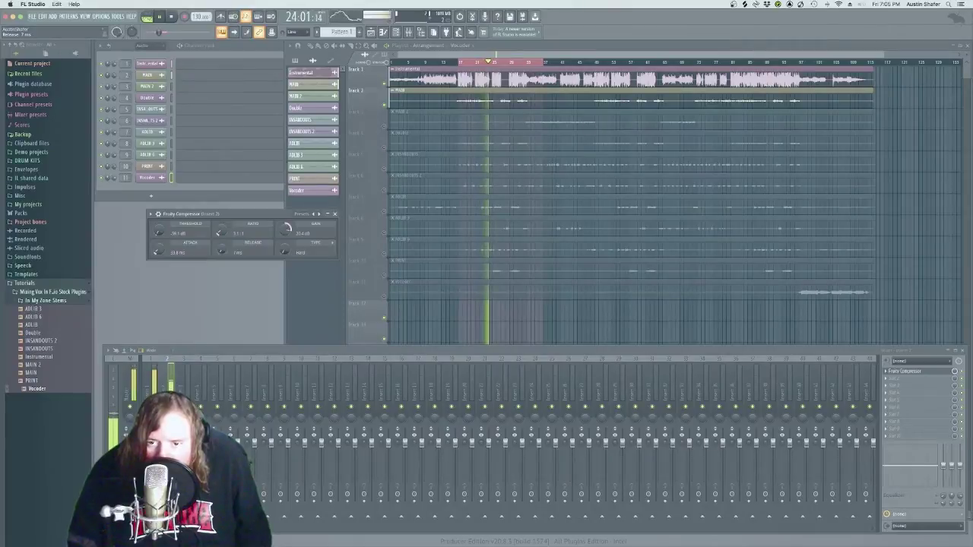
{"action": "left_click_drag", "start_coordinate": [222, 250], "coordinate": [221, 251]}
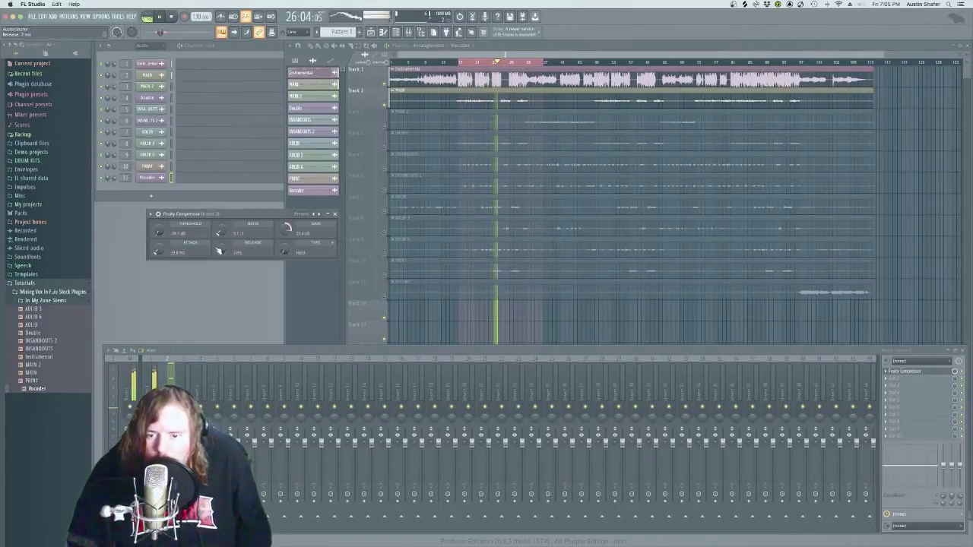
{"action": "key", "text": "space"}
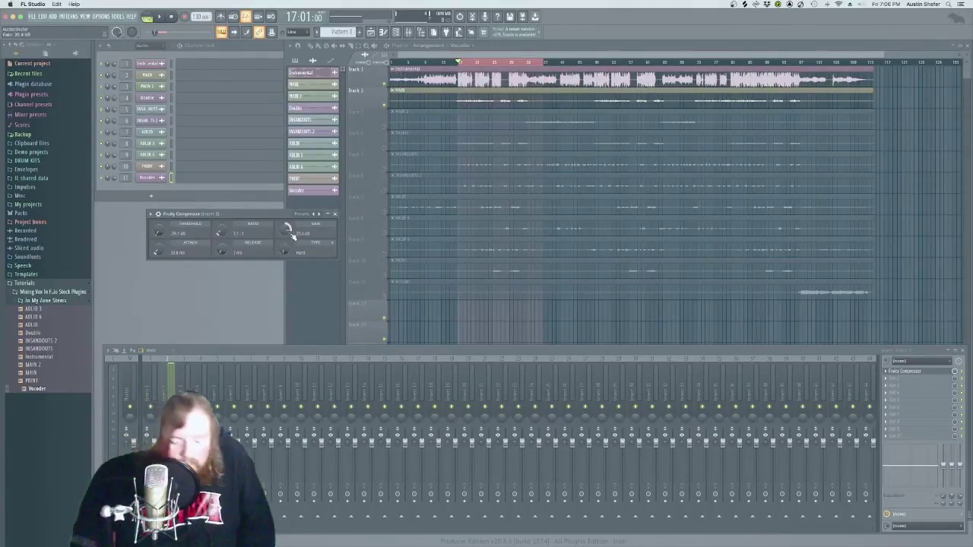
Step: Raise the vocal compressor's gain to 22.2 dB while the mix plays, and stop playback
{"action": "key", "text": "space"}
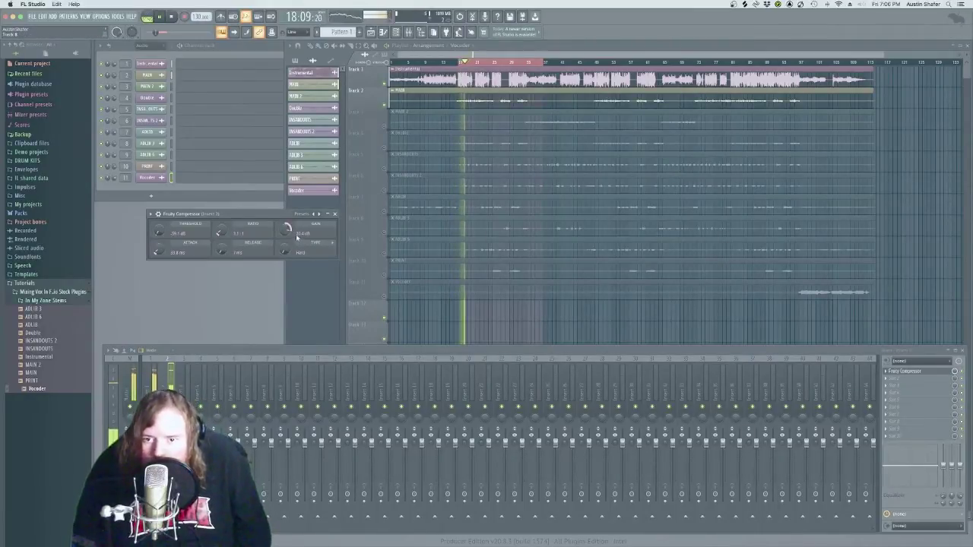
{"action": "left_click_drag", "start_coordinate": [288, 229], "coordinate": [287, 222]}
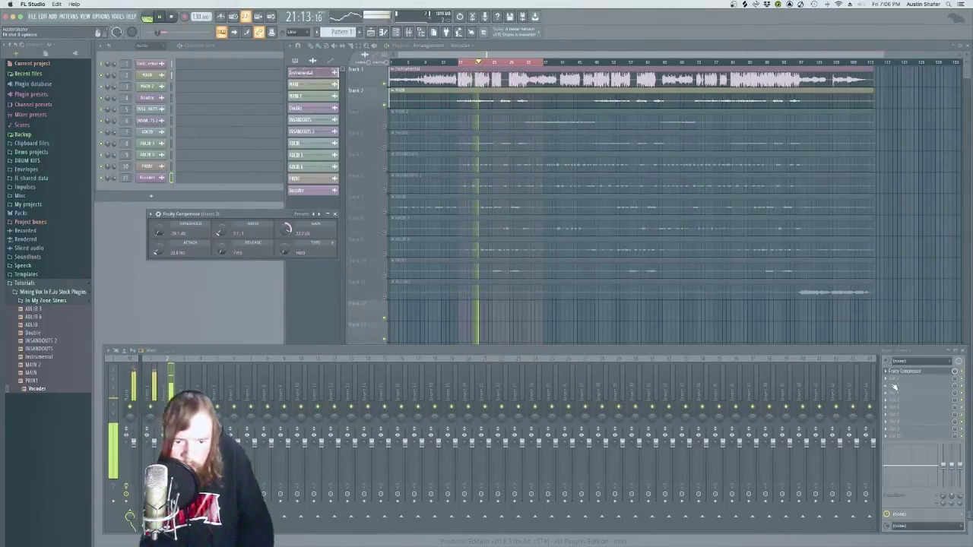
{"action": "key", "text": "space"}
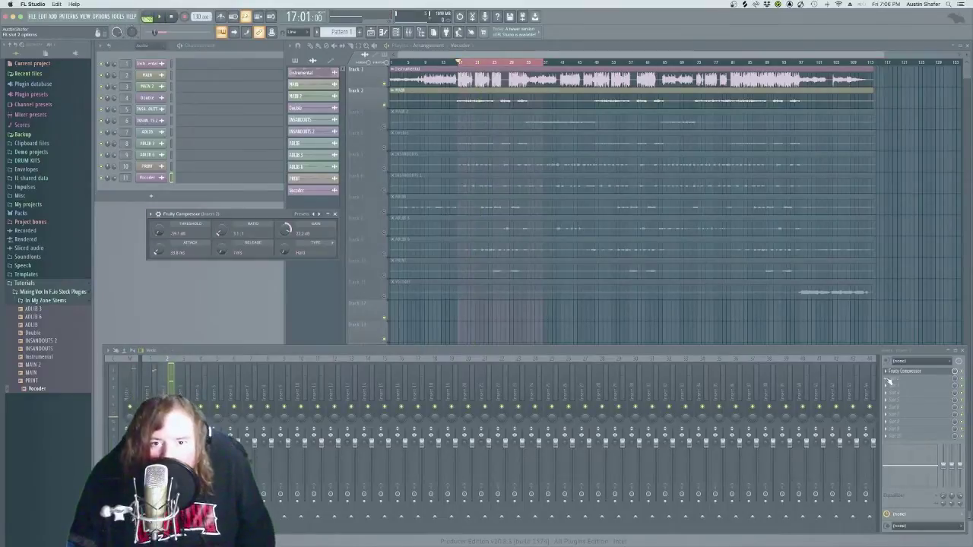
Step: Load Fruity Parametric EQ 2 into the effect slot after the compressor on Insert 2
{"action": "left_click", "coordinate": [888, 381]}
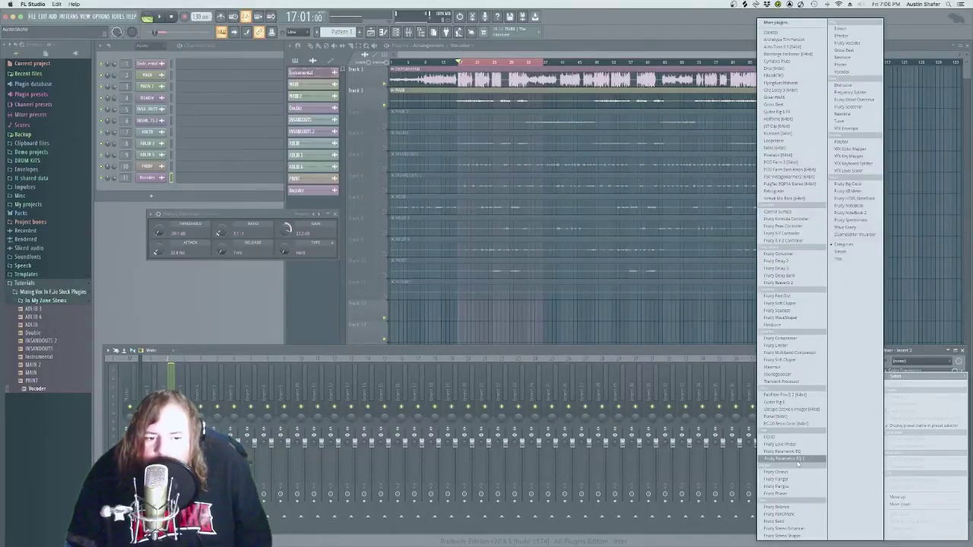
{"action": "left_click", "coordinate": [799, 459]}
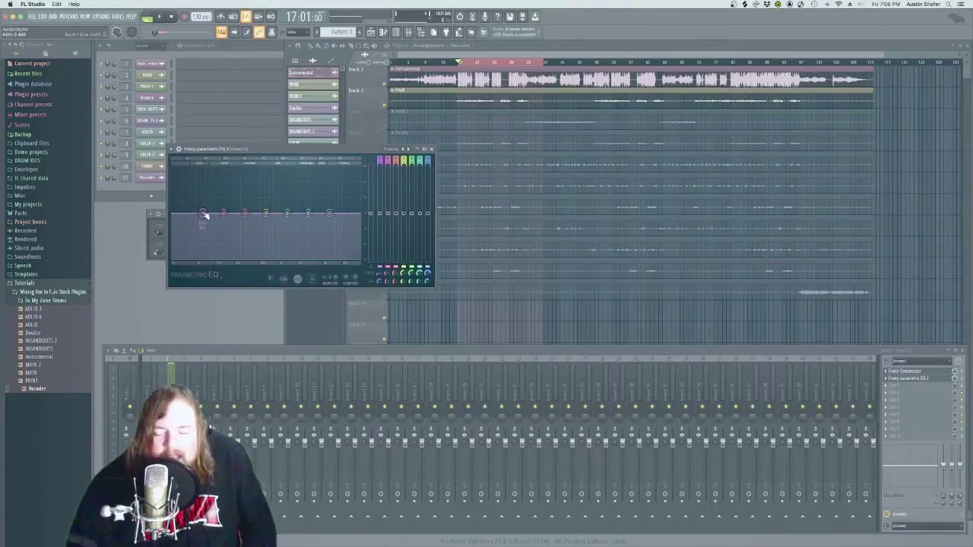
Step: Shape EQ band 1 into a low cut on the vocal and raise the EQ's main level slightly while auditioning the mix
{"action": "left_click_drag", "start_coordinate": [202, 212], "coordinate": [193, 258]}
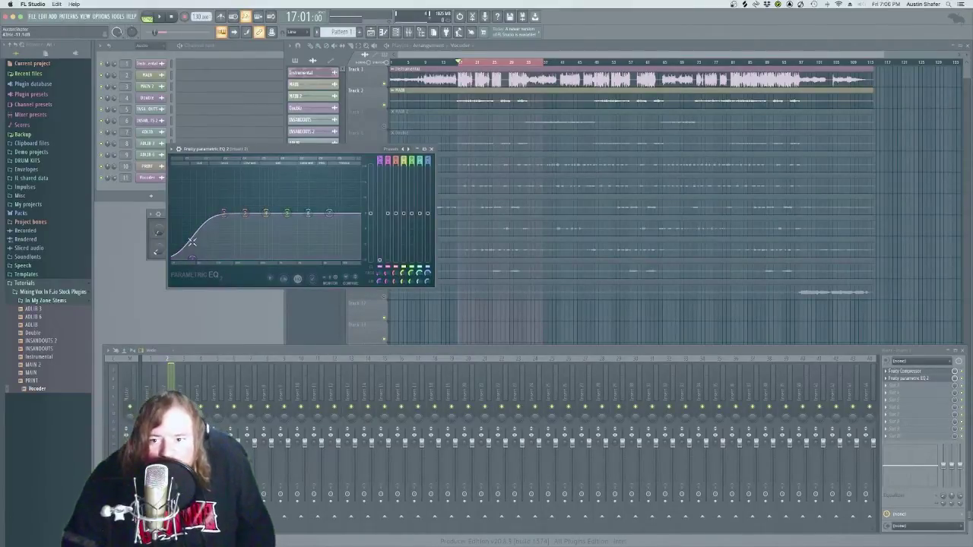
{"action": "key", "text": "space"}
{"action": "left_click_drag", "start_coordinate": [194, 261], "coordinate": [256, 260]}
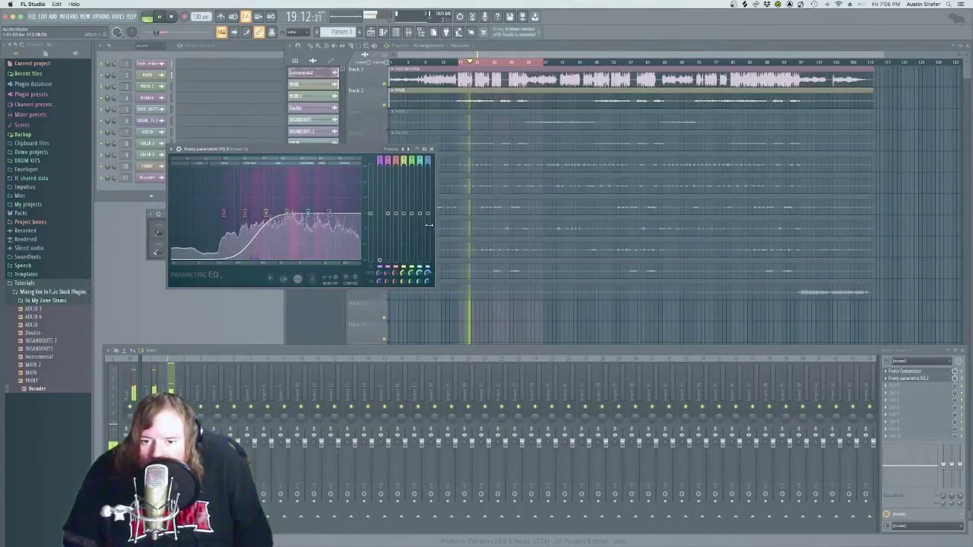
{"action": "left_click_drag", "start_coordinate": [370, 212], "coordinate": [370, 206]}
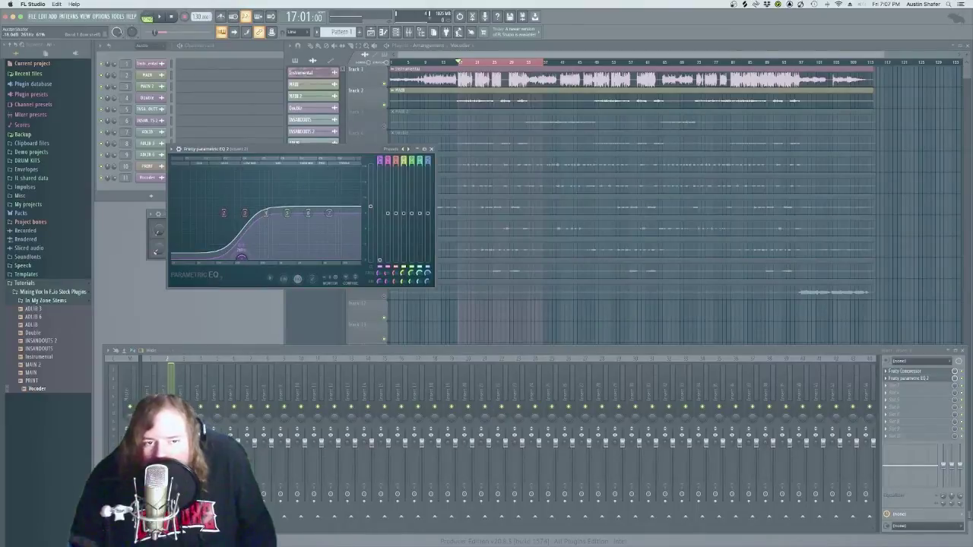
{"action": "key", "text": "space"}
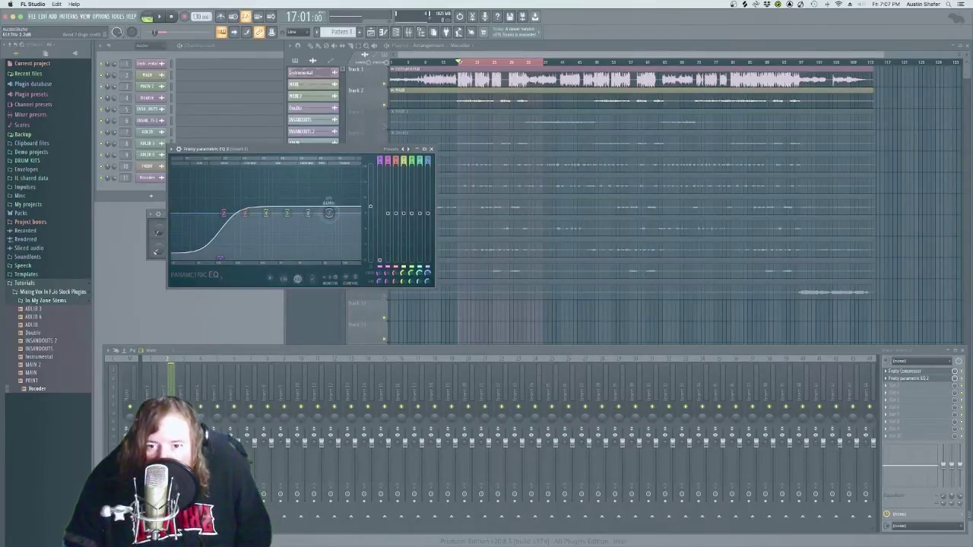
Step: Boost band 7's high shelf slightly and shift it down in frequency while the mix plays, and stop playback
{"action": "mouse_move", "coordinate": [328, 212]}
{"action": "left_mouse_down"}
{"action": "mouse_move", "coordinate": [319, 187]}
{"action": "mouse_move", "coordinate": [289, 183]}
{"action": "mouse_move", "coordinate": [312, 185]}
{"action": "mouse_move", "coordinate": [291, 182]}
{"action": "mouse_move", "coordinate": [313, 205]}
{"action": "left_mouse_up"}
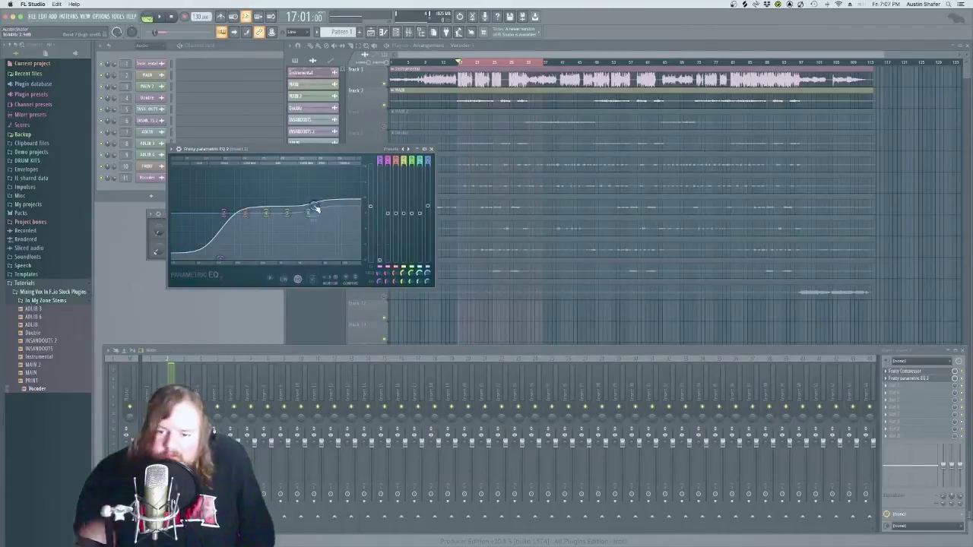
{"action": "left_click_drag", "start_coordinate": [313, 205], "coordinate": [286, 205]}
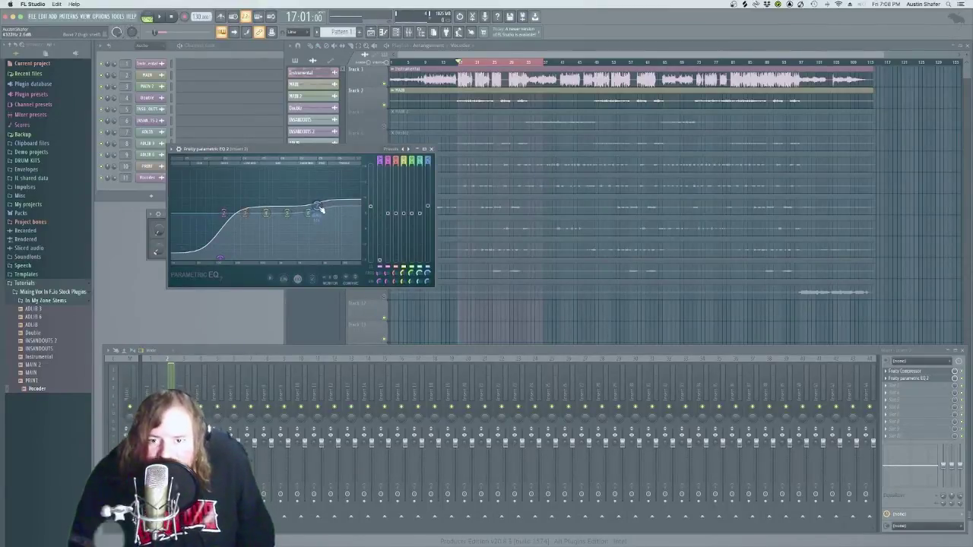
{"action": "key", "text": "space"}
{"action": "left_click_drag", "start_coordinate": [316, 205], "coordinate": [288, 200]}
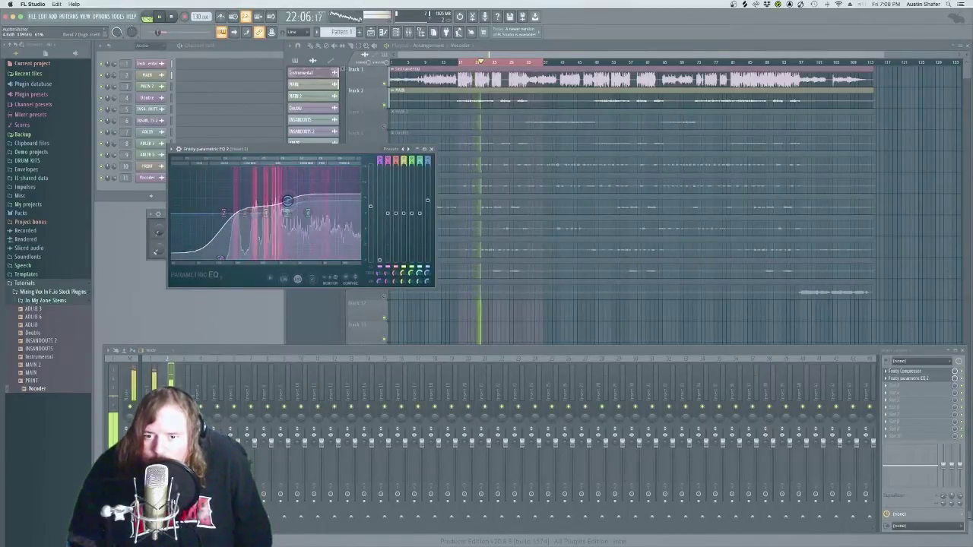
{"action": "key", "text": "space"}
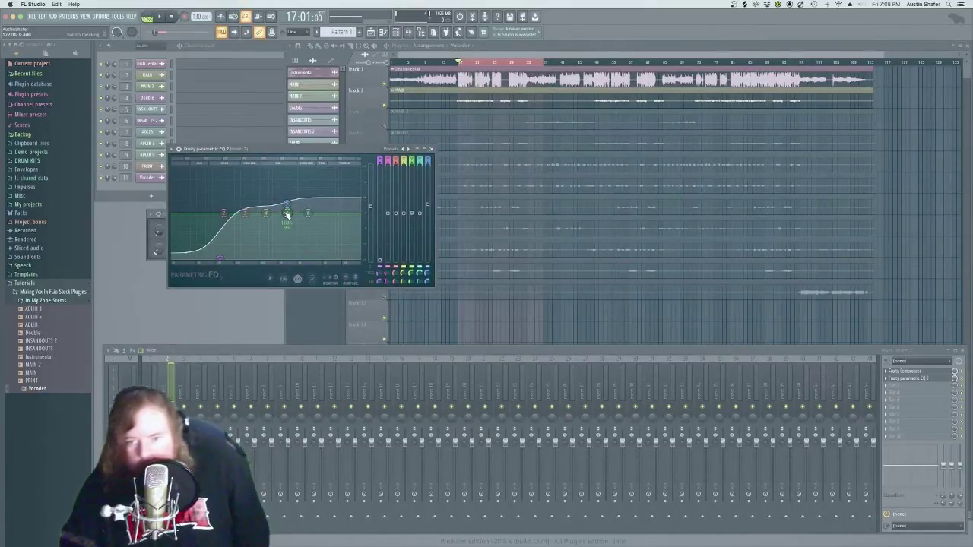
Step: Sweep EQ band 5 through the upper mids while the mix plays and leave it as a small cut around 2.3 kHz
{"action": "key", "text": "space"}
{"action": "left_click_drag", "start_coordinate": [288, 214], "coordinate": [299, 184]}
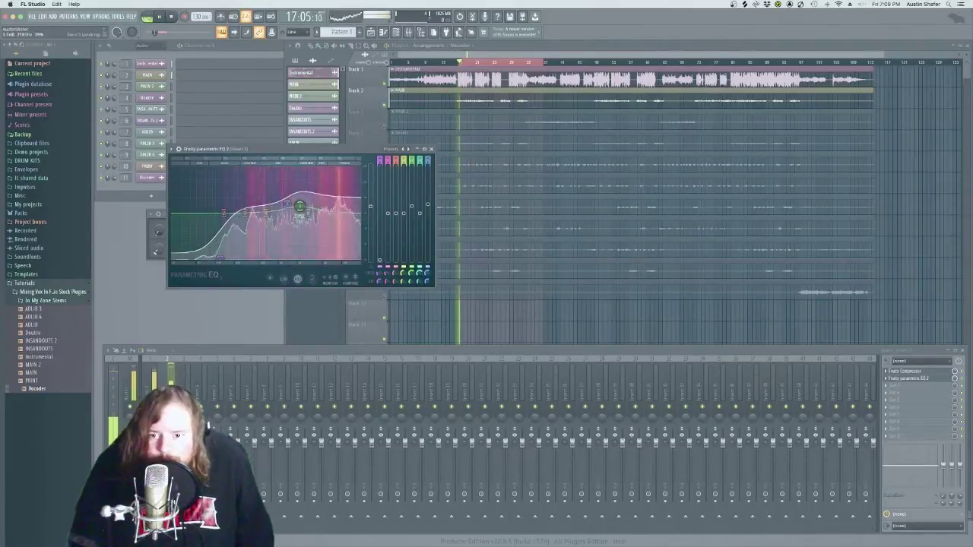
{"action": "left_click_drag", "start_coordinate": [302, 205], "coordinate": [302, 223]}
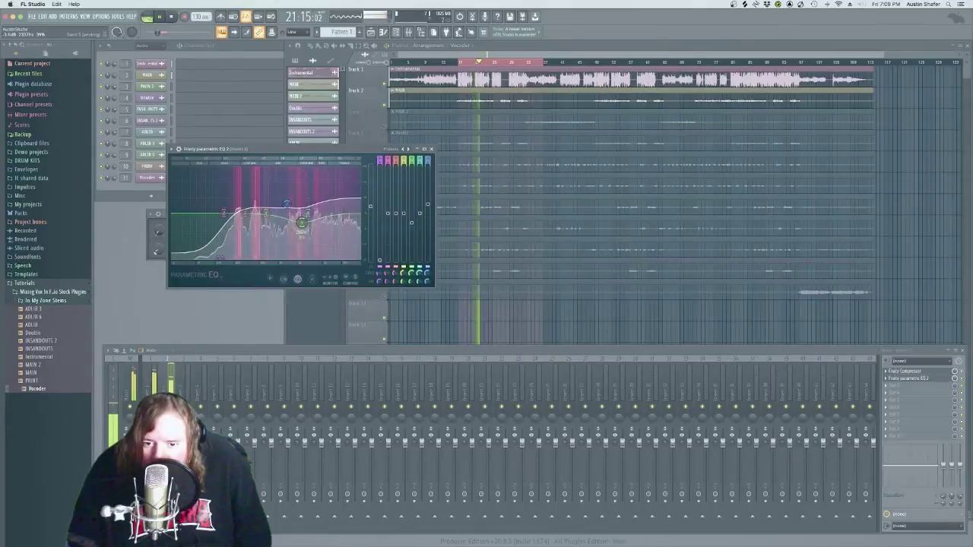
{"action": "key", "text": "space"}
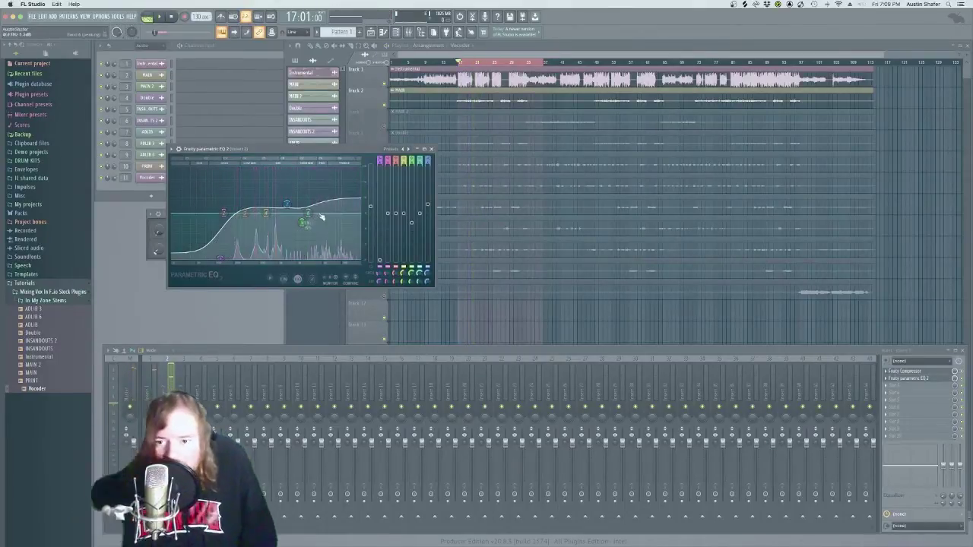
{"action": "scroll", "coordinate": [309, 220], "scroll_direction": "down", "scroll_amount": 5}
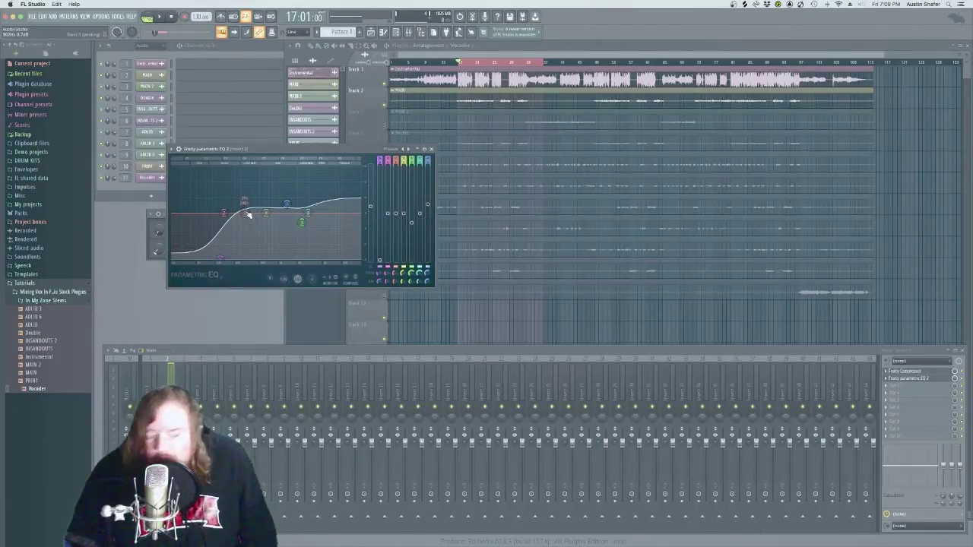
Step: Cut EQ band 3 slightly in the low mids and nudge the band 1 low cut down while the mix plays
{"action": "key", "text": "space"}
{"action": "mouse_move", "coordinate": [247, 213]}
{"action": "left_mouse_down"}
{"action": "mouse_move", "coordinate": [278, 196]}
{"action": "mouse_move", "coordinate": [240, 185]}
{"action": "mouse_move", "coordinate": [254, 190]}
{"action": "mouse_move", "coordinate": [253, 220]}
{"action": "left_mouse_up"}
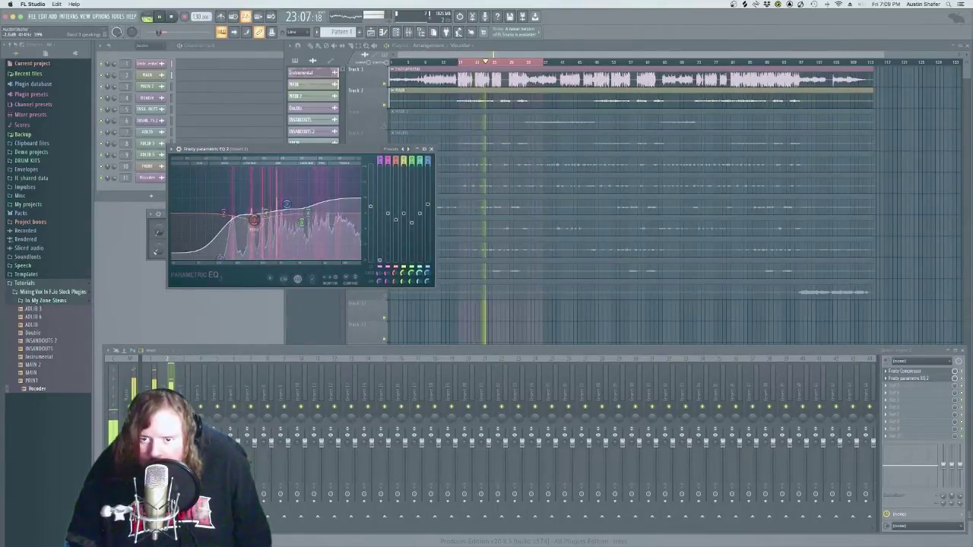
{"action": "left_click_drag", "start_coordinate": [253, 221], "coordinate": [216, 260]}
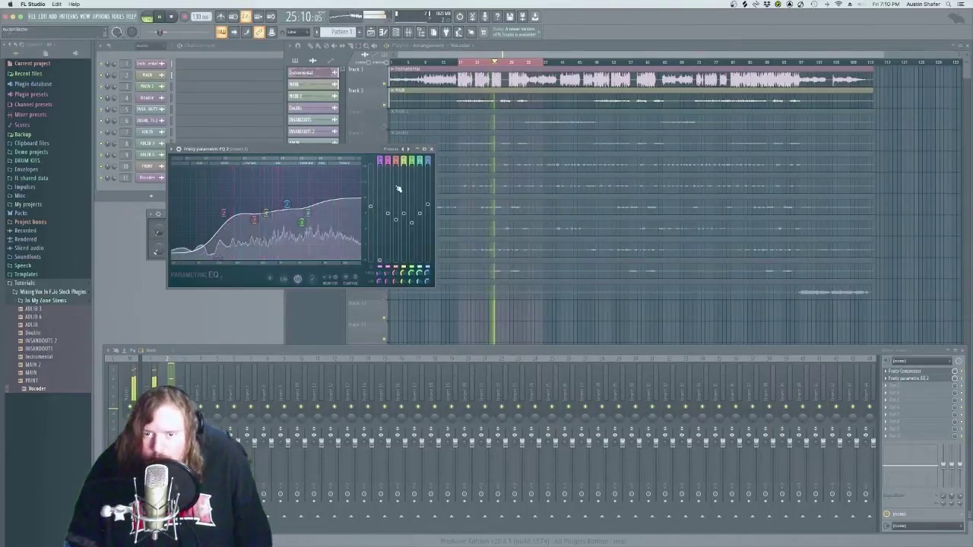
{"action": "key", "text": "space"}
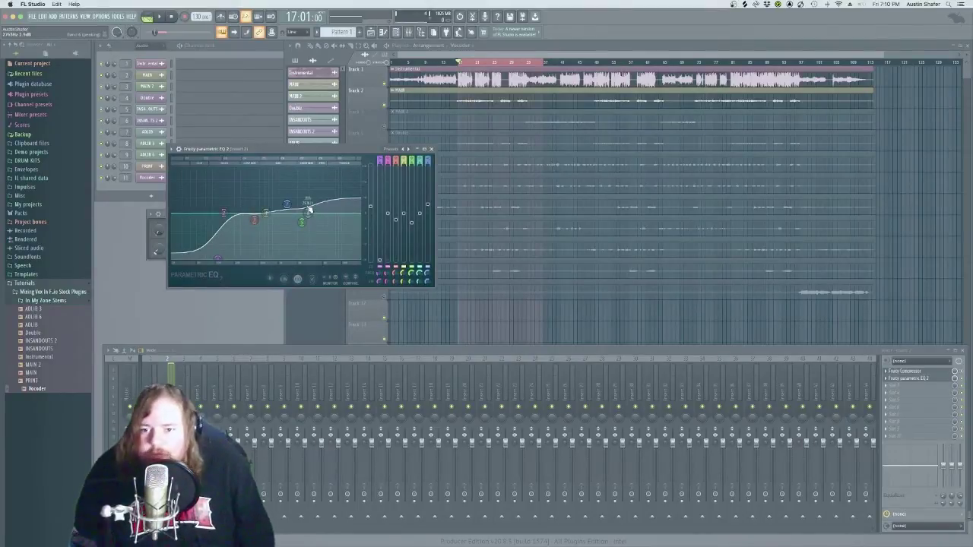
Step: Close the EQ and compressor windows and load Fruity Delay 3 into the slot after the EQ on Insert 2
{"action": "left_click", "coordinate": [432, 149]}
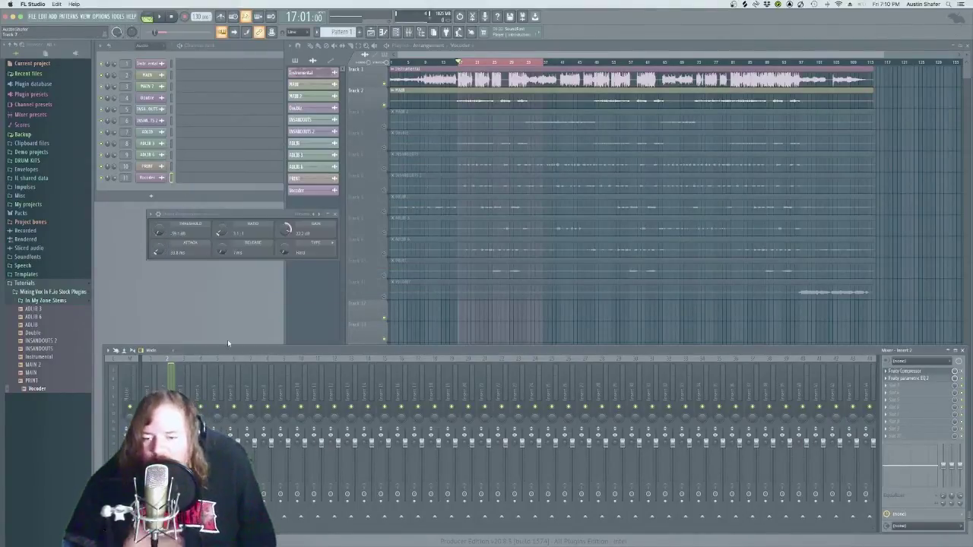
{"action": "left_click", "coordinate": [336, 214]}
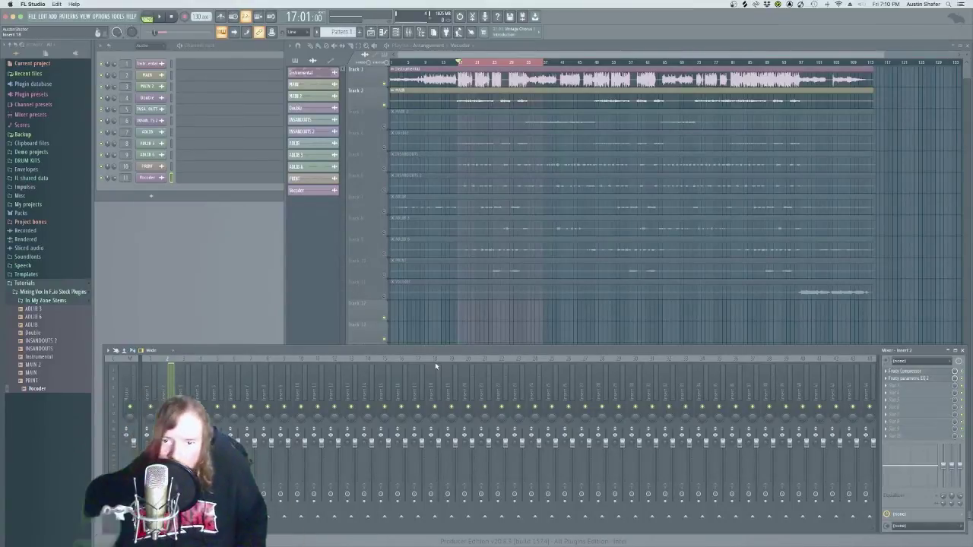
{"action": "left_click", "coordinate": [914, 381]}
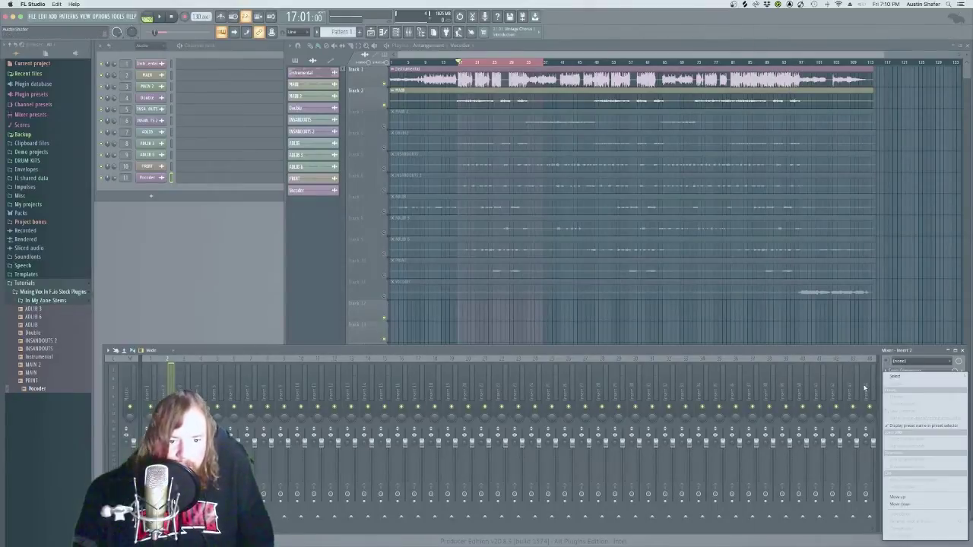
{"action": "mouse_move", "coordinate": [898, 377]}
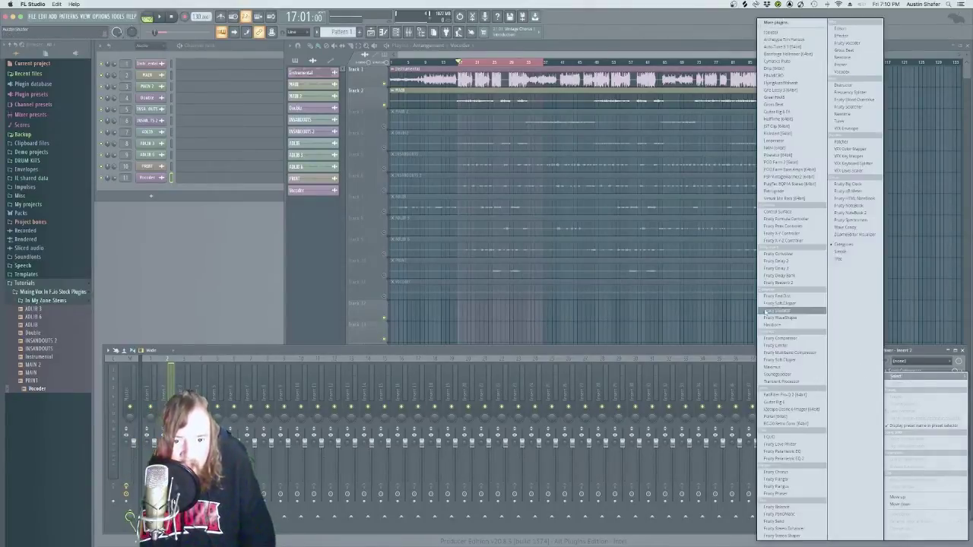
{"action": "left_click", "coordinate": [783, 269]}
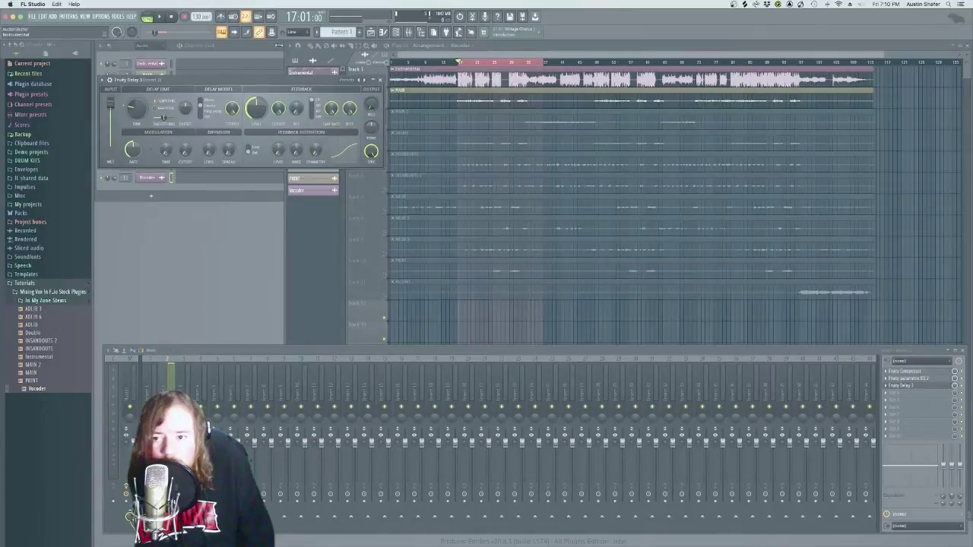
Step: Set Fruity Delay 3 to the ping pong model and reduce its wet output while the mix plays
{"action": "left_click", "coordinate": [201, 111]}
{"action": "left_click_drag", "start_coordinate": [220, 80], "coordinate": [212, 180]}
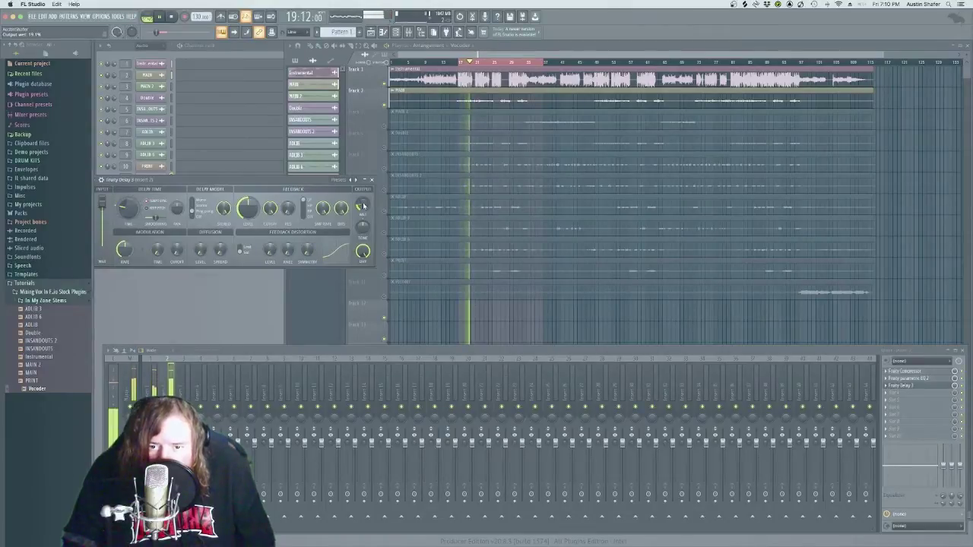
{"action": "left_click_drag", "start_coordinate": [364, 205], "coordinate": [364, 206]}
{"action": "scroll", "coordinate": [363, 205], "scroll_direction": "down", "scroll_amount": 3}
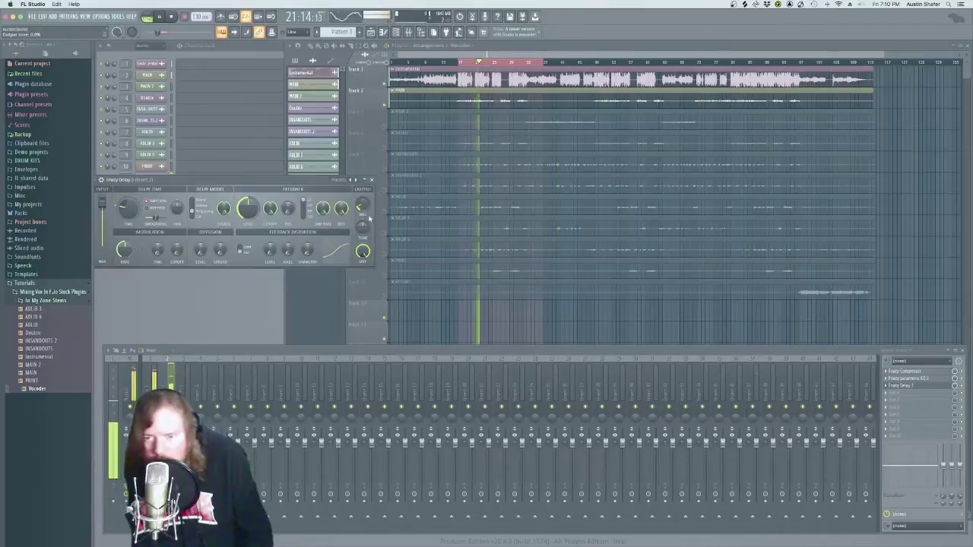
{"action": "key", "text": "space"}
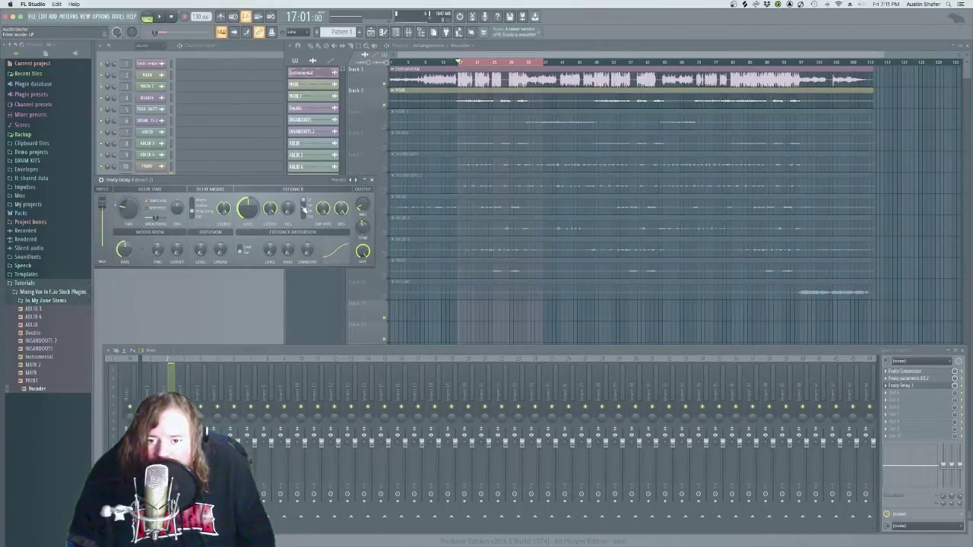
Step: Darken the delay by lowering its feedback cutoff and output tone, and bring its wet output to about 11% while the mix plays
{"action": "left_click", "coordinate": [306, 212]}
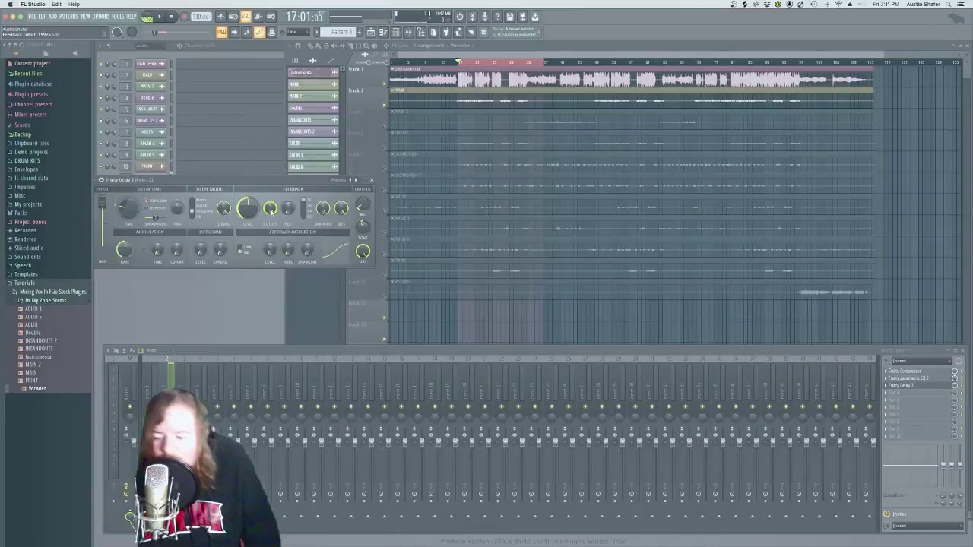
{"action": "key", "text": "space"}
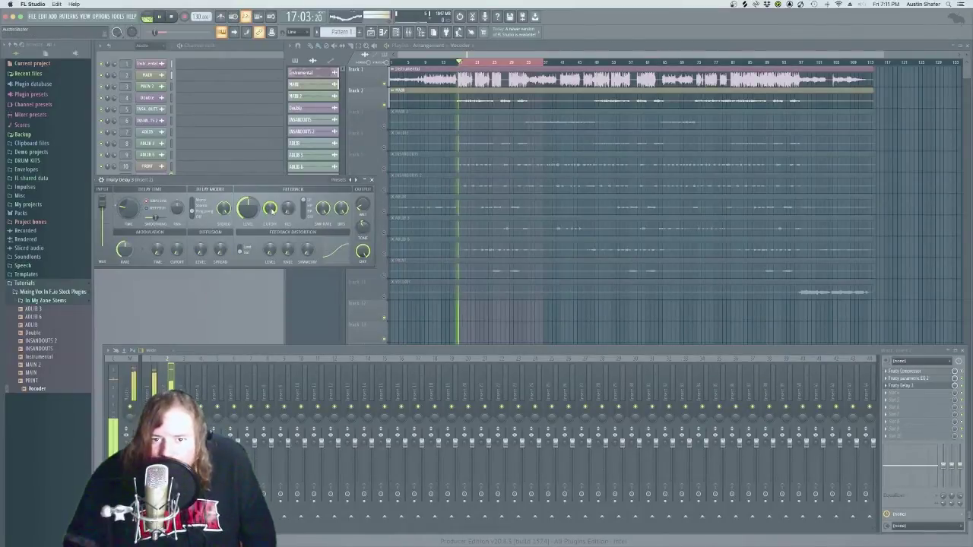
{"action": "left_click_drag", "start_coordinate": [271, 212], "coordinate": [271, 237]}
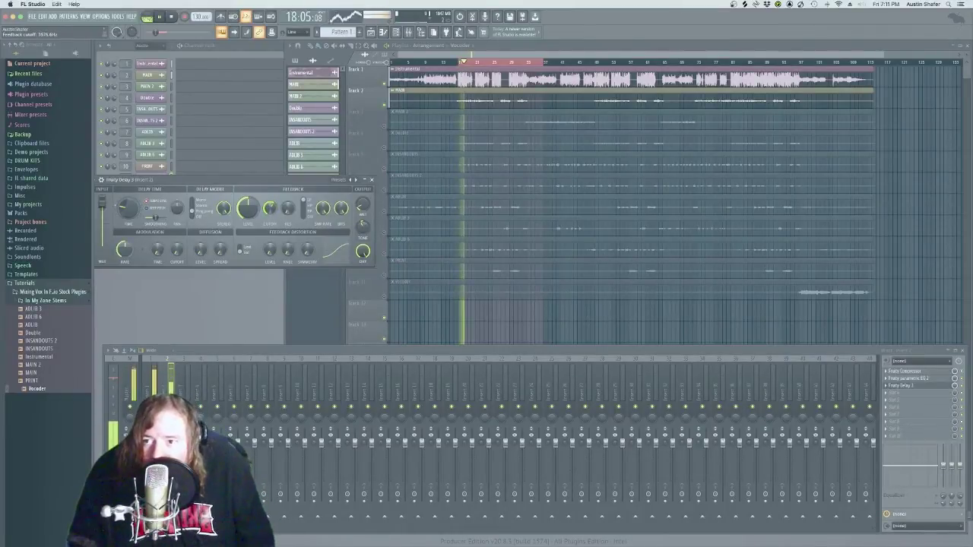
{"action": "scroll", "coordinate": [275, 212], "scroll_direction": "down", "scroll_amount": 2}
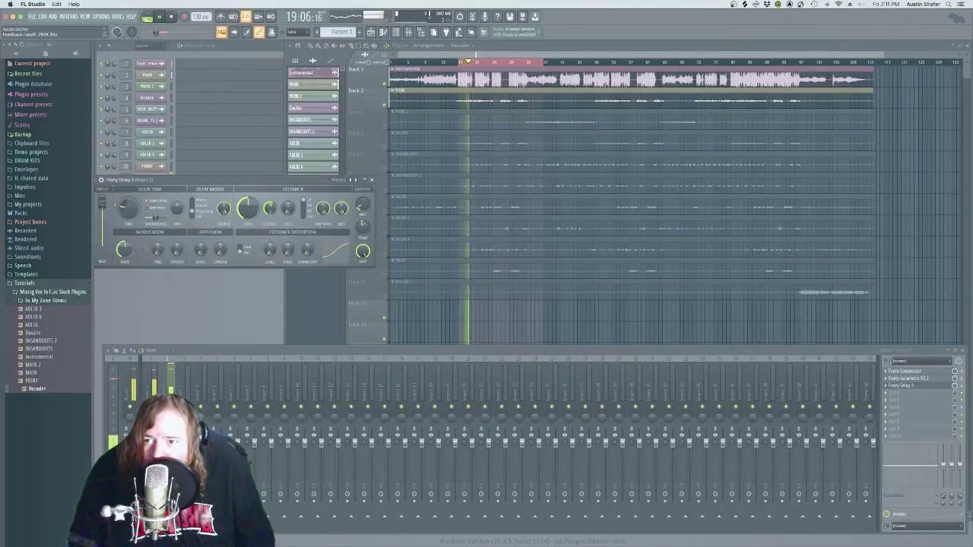
{"action": "scroll", "coordinate": [276, 214], "scroll_direction": "down", "scroll_amount": 3}
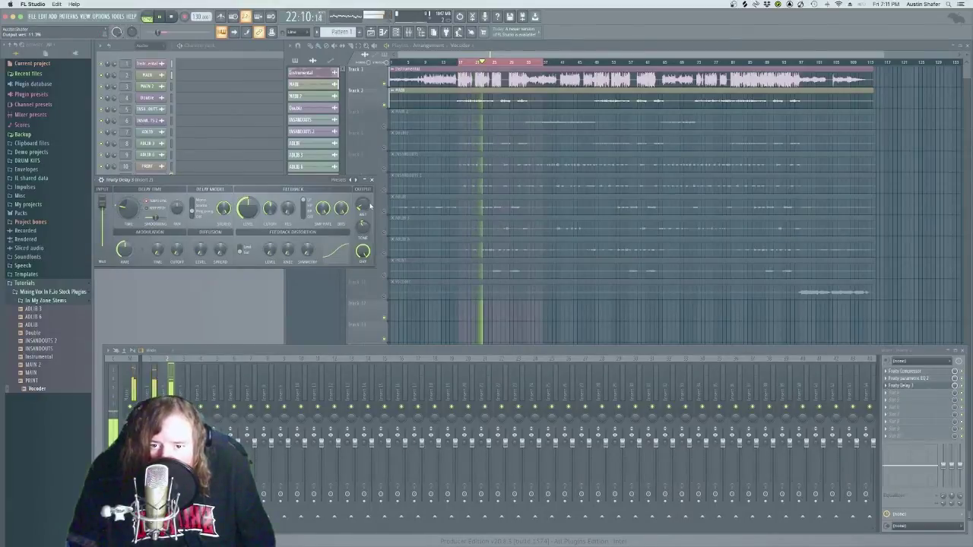
{"action": "left_click_drag", "start_coordinate": [363, 227], "coordinate": [362, 235]}
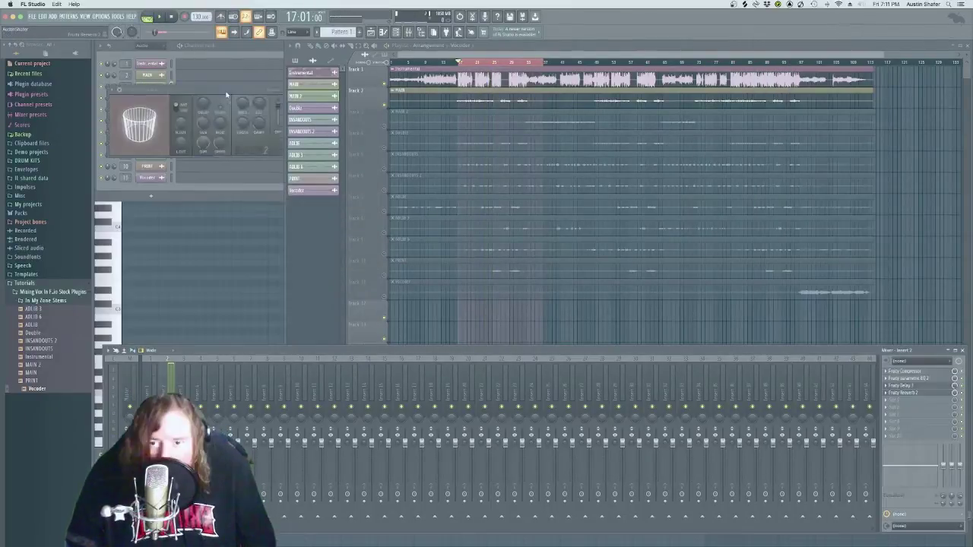
Step: Load Fruity Reeverb 2 into the slot after the delay on Insert 2 and shorten its decay time
{"action": "left_click_drag", "start_coordinate": [225, 94], "coordinate": [256, 219]}
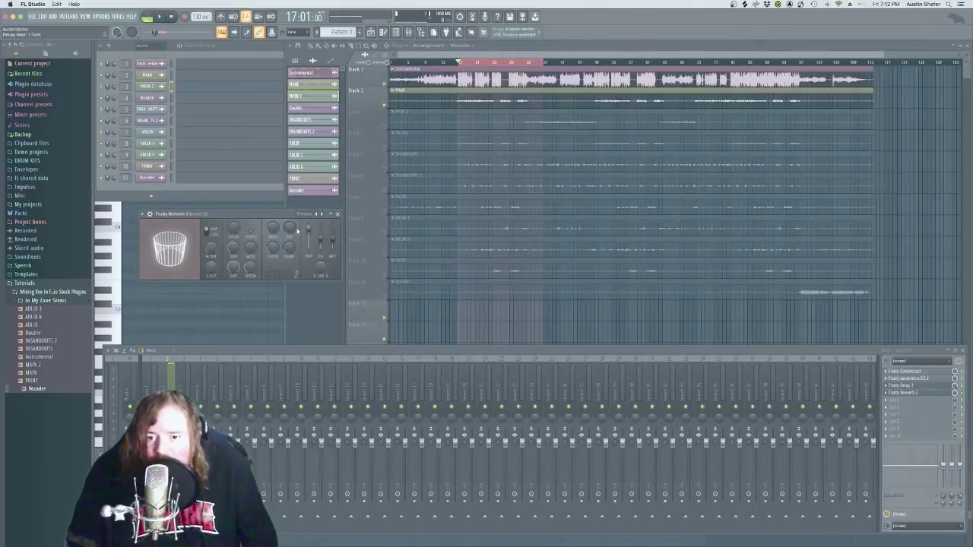
{"action": "left_click_drag", "start_coordinate": [289, 228], "coordinate": [290, 259]}
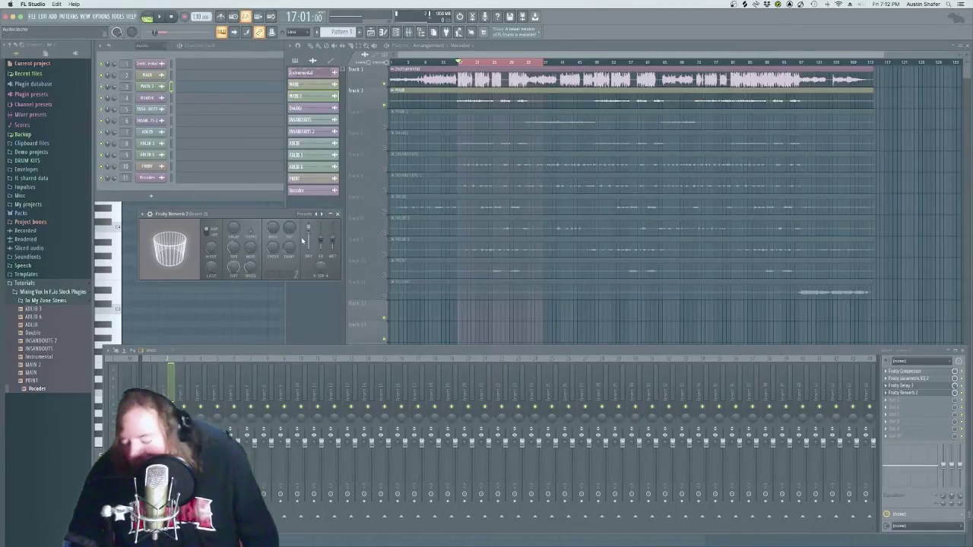
Step: Fine-tune the reverb's decay time while the mix plays, and set the Fruity Reeverb 2 slot's mix level to 0%
{"action": "key", "text": "space"}
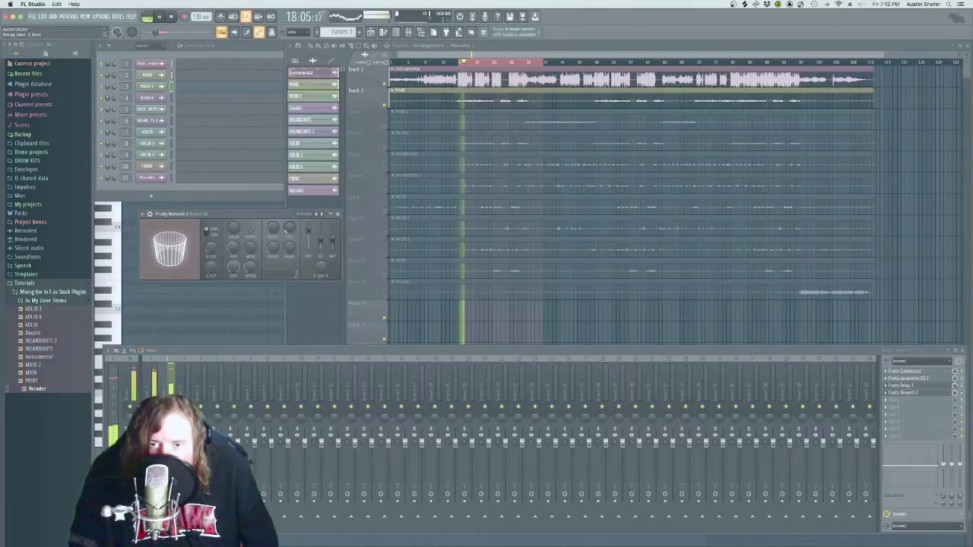
{"action": "left_click_drag", "start_coordinate": [289, 228], "coordinate": [289, 215]}
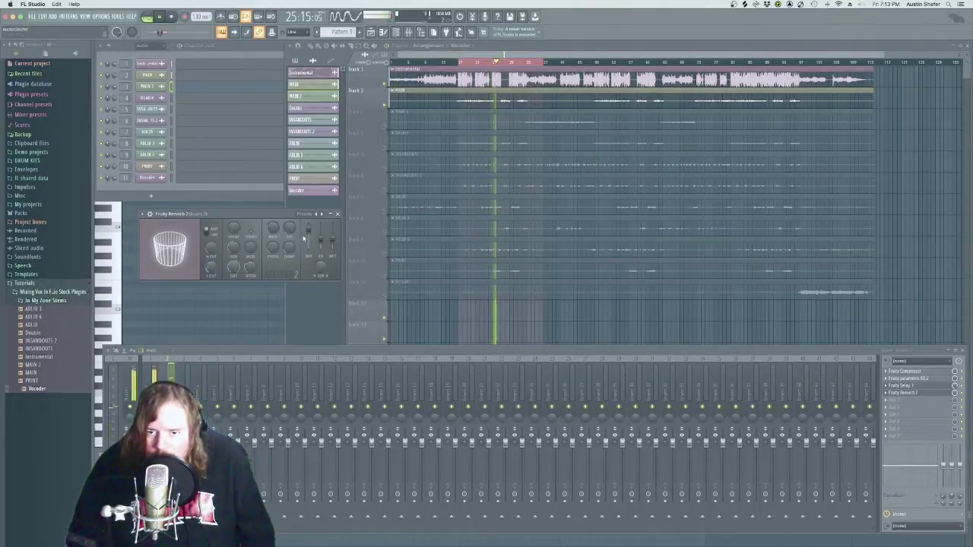
{"action": "key", "text": "space"}
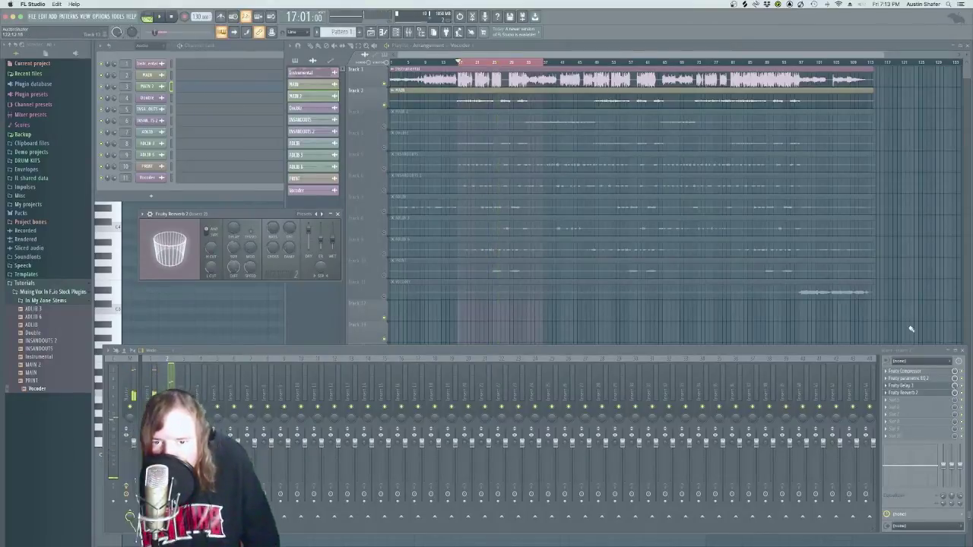
{"action": "left_click", "coordinate": [956, 393]}
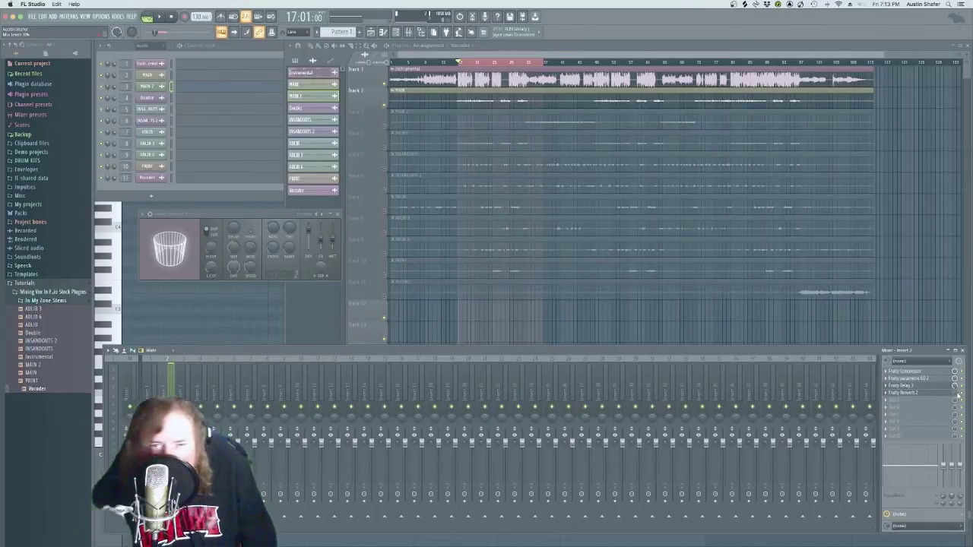
Step: Play the looped section to check the reverb on the MAIN vocal, stop playback and close Fruity Reeverb 2
{"action": "key", "text": "space"}
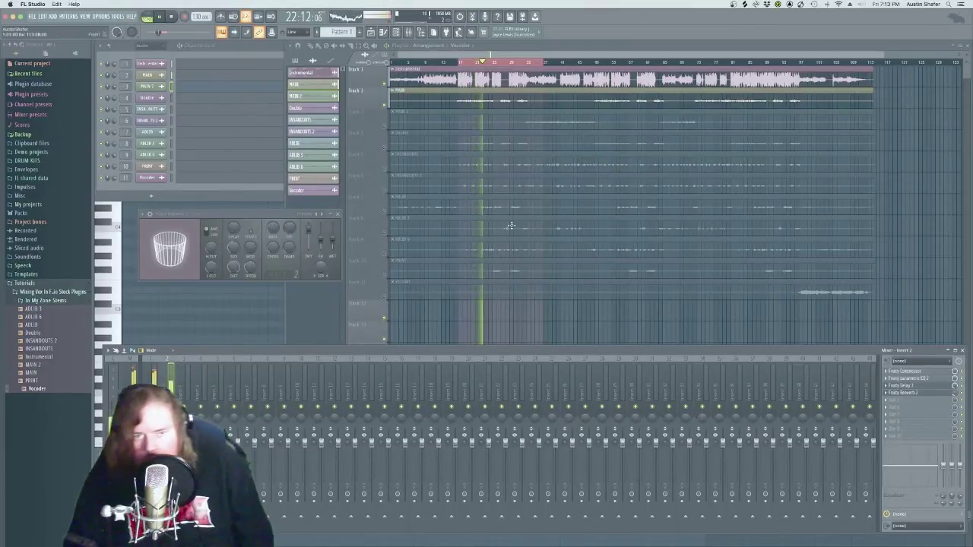
{"action": "key", "text": "space"}
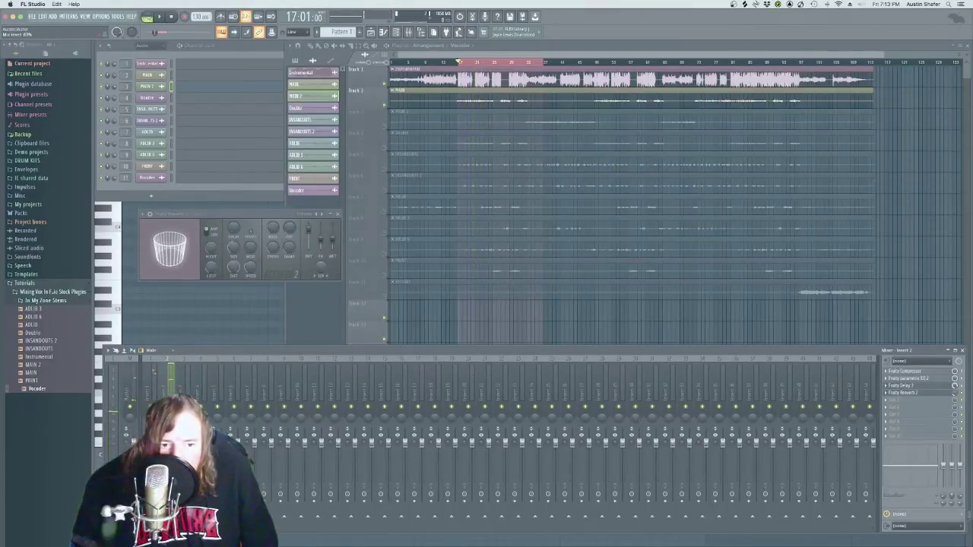
{"action": "left_click", "coordinate": [338, 213]}
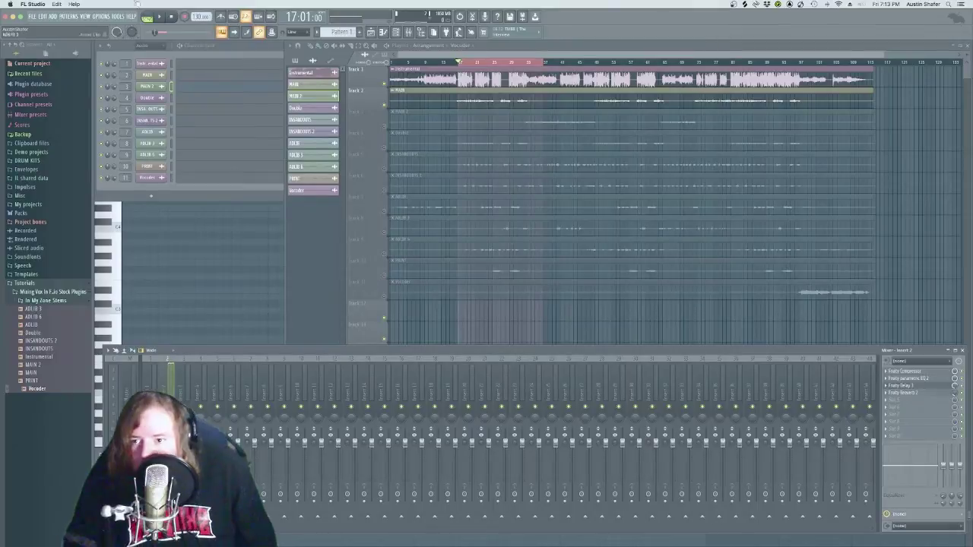
Step: Copy the mixer track state of Insert 2 with its full effect chain onto Insert 3
{"action": "right_click", "coordinate": [172, 373]}
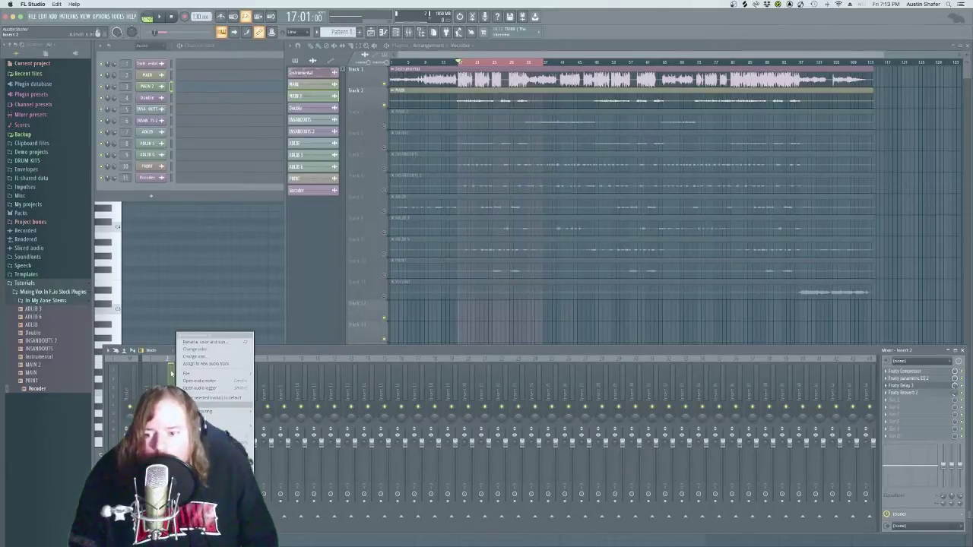
{"action": "mouse_move", "coordinate": [192, 374]}
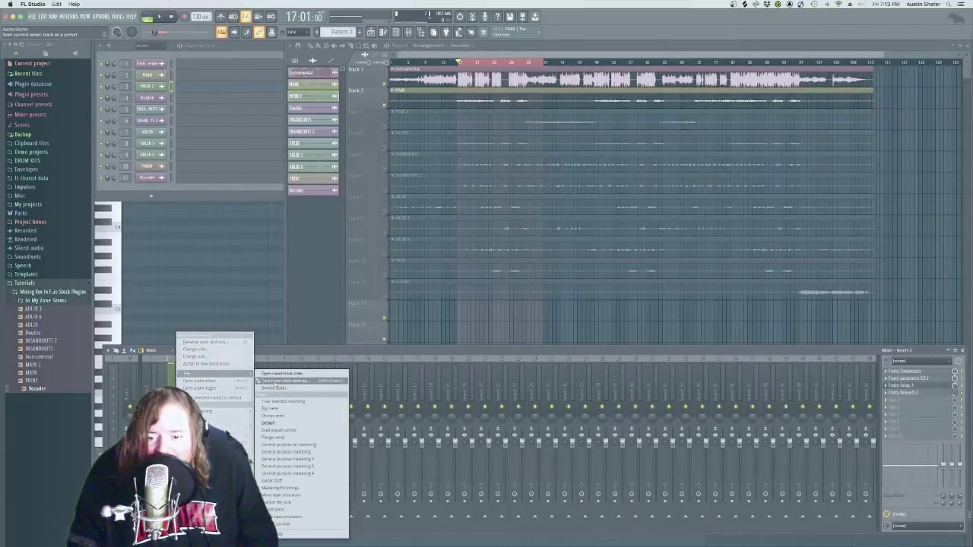
{"action": "left_click", "coordinate": [275, 381]}
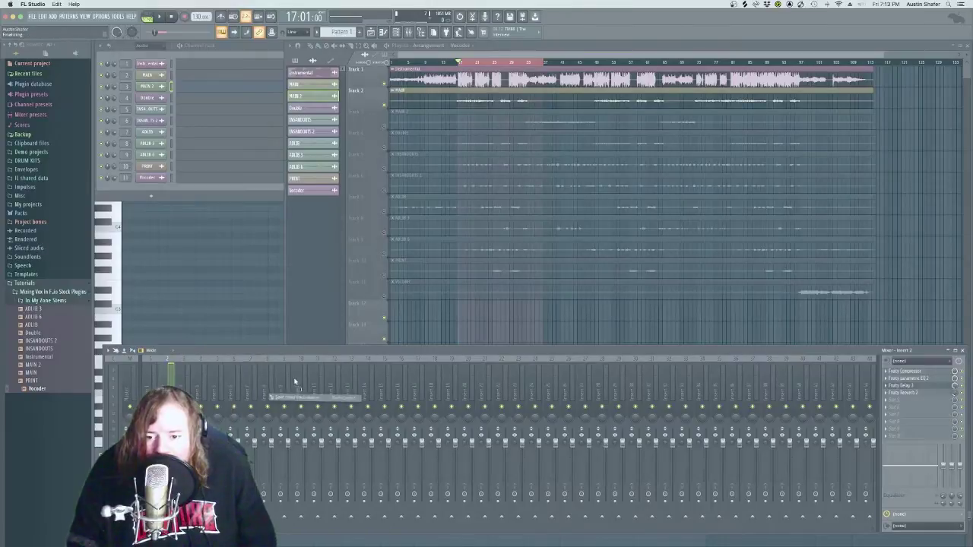
{"action": "left_click", "coordinate": [194, 377]}
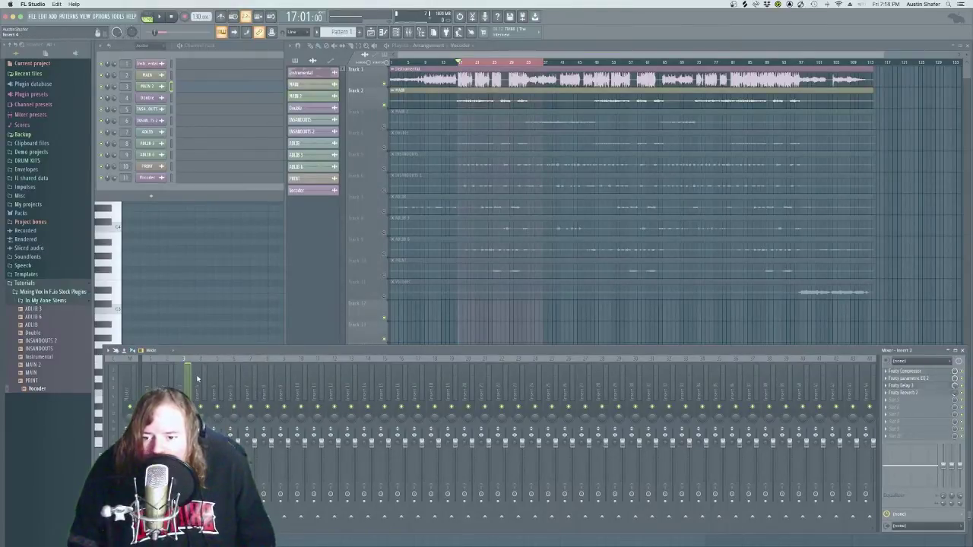
Step: Copy the mixer track state of Insert 3 onto Insert 4 so it has the same effect chain
{"action": "right_click", "coordinate": [195, 377]}
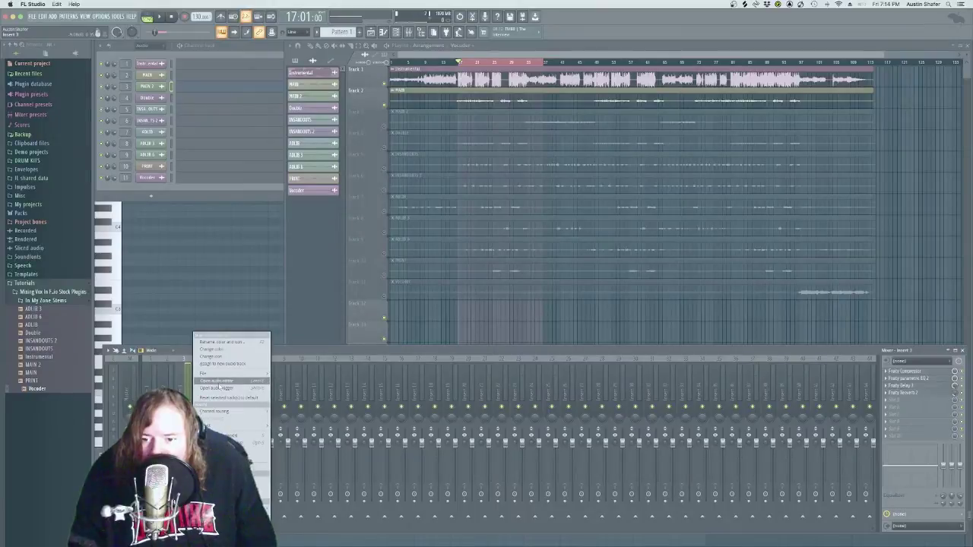
{"action": "mouse_move", "coordinate": [219, 374]}
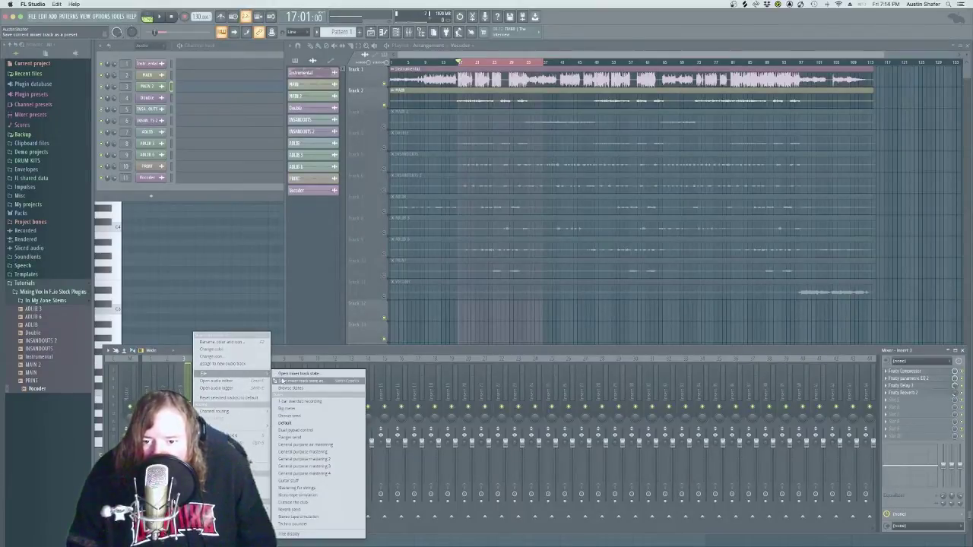
{"action": "left_click_drag", "start_coordinate": [277, 381], "coordinate": [226, 388]}
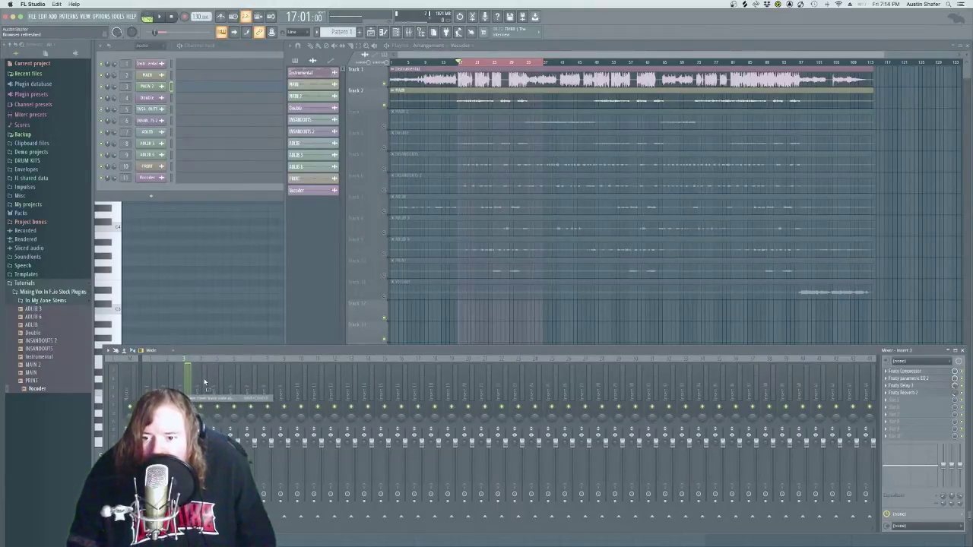
{"action": "left_click", "coordinate": [204, 378]}
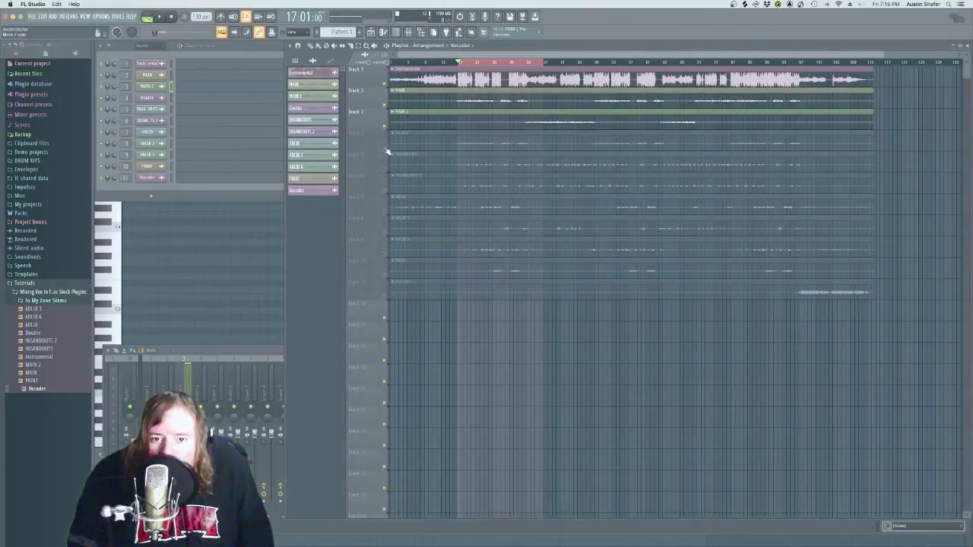
Step: Unmute the MAIN 2 and Double playlist tracks, and lower Insert 4's volume to about 80% while playing the mix
{"action": "left_click", "coordinate": [384, 148]}
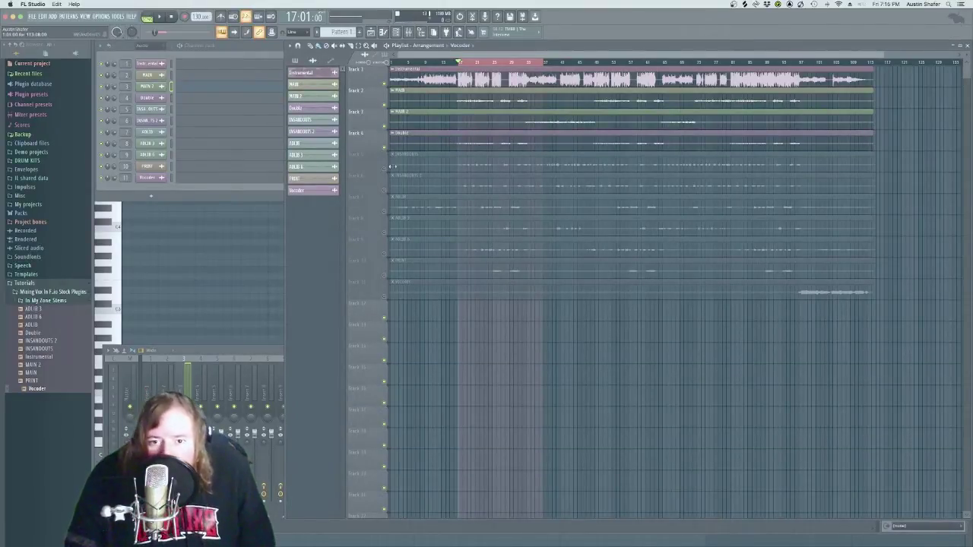
{"action": "left_click", "coordinate": [208, 367]}
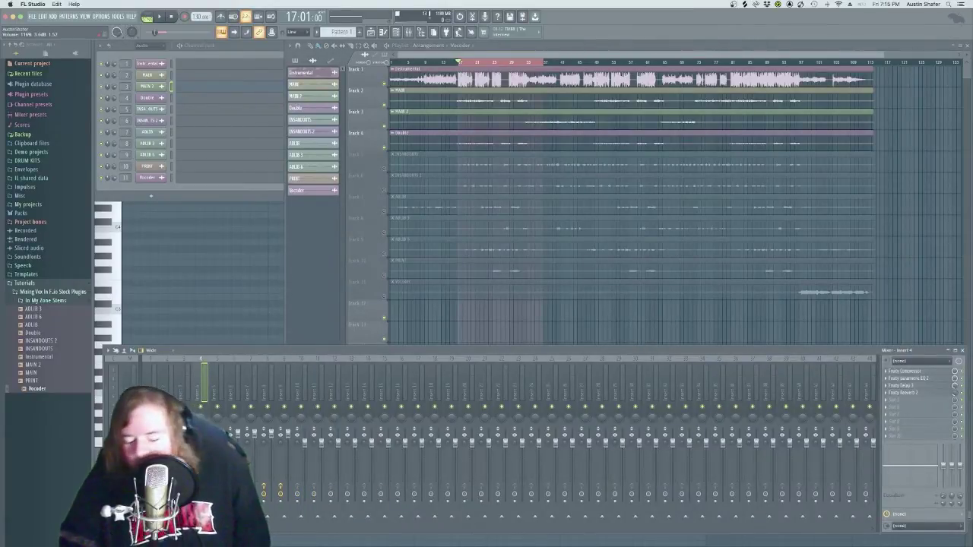
{"action": "key", "text": "space"}
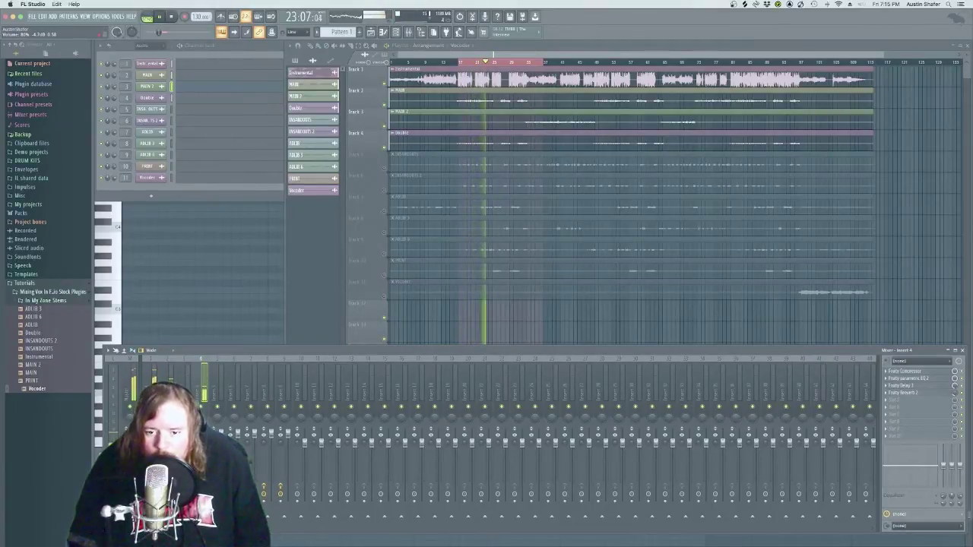
{"action": "key", "text": "space"}
Step: Load Fruity Stereo Shaper after the reverb on Insert 4 and adjust its delay effect while the mix plays
{"action": "left_click", "coordinate": [887, 401]}
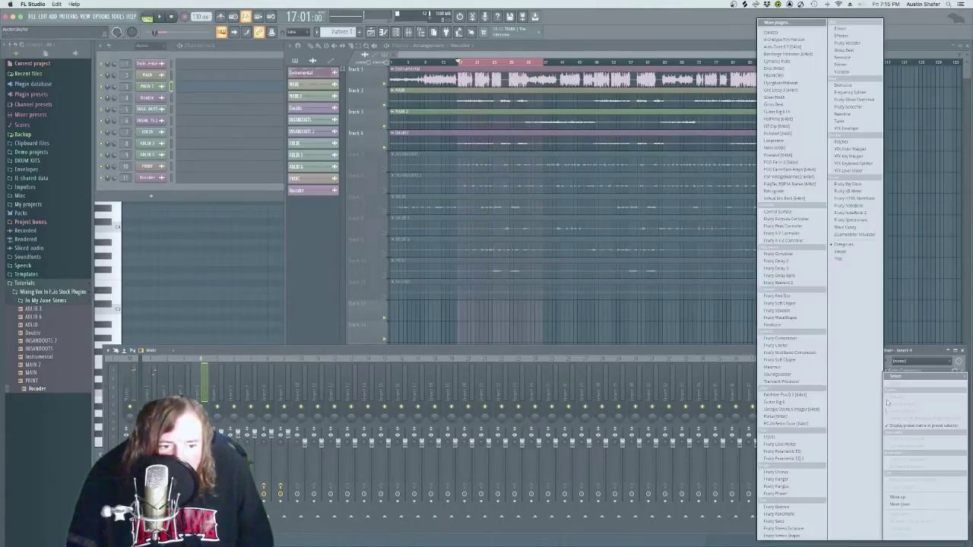
{"action": "left_click", "coordinate": [799, 536]}
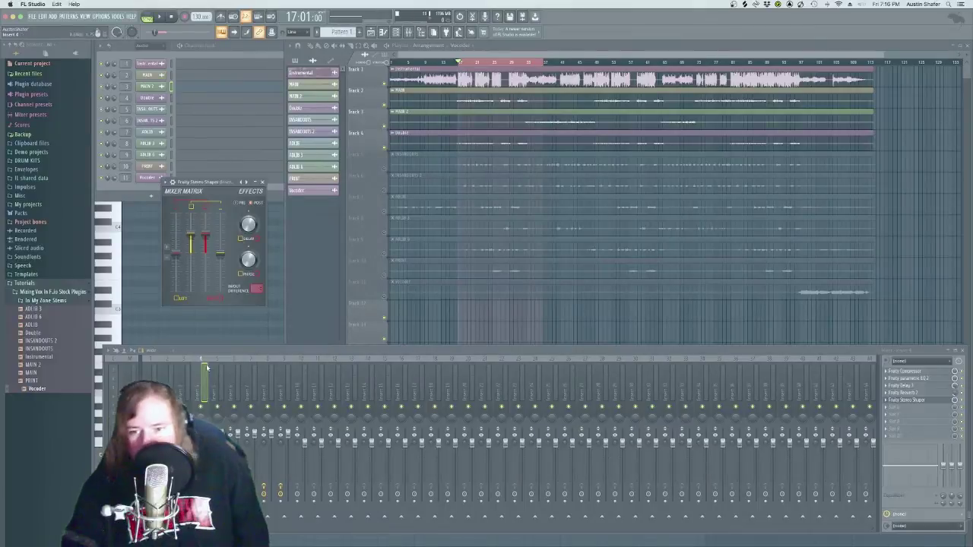
{"action": "key", "text": "space"}
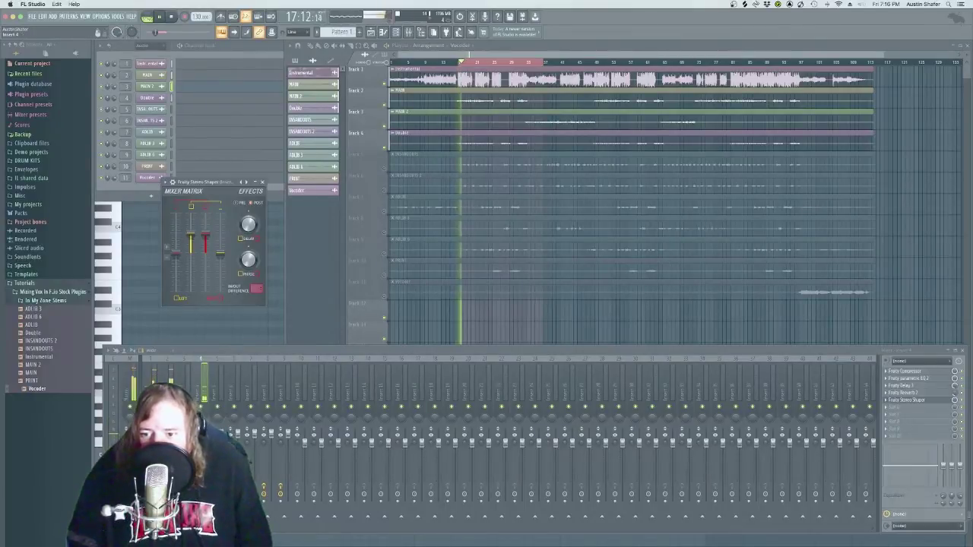
{"action": "left_click", "coordinate": [203, 441]}
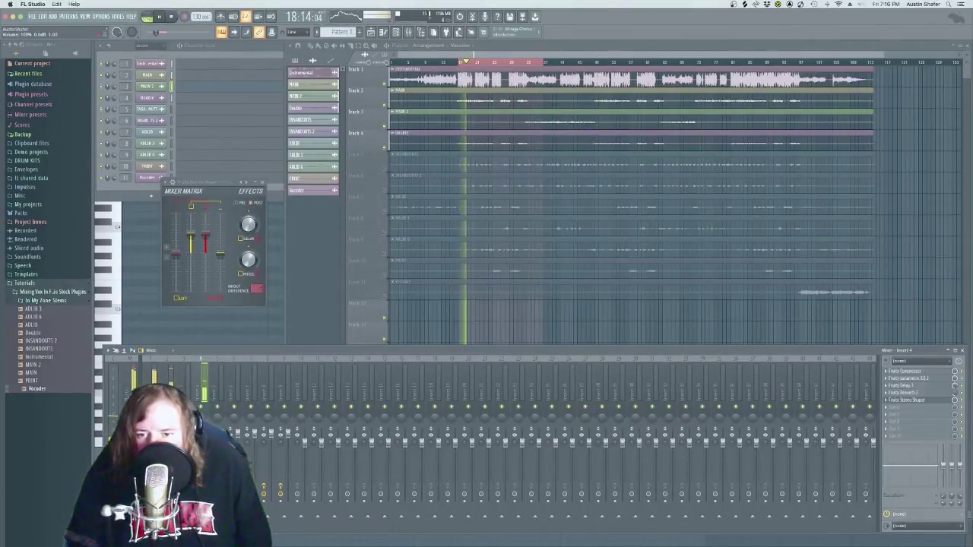
{"action": "mouse_move", "coordinate": [248, 224]}
{"action": "left_mouse_down"}
{"action": "mouse_move", "coordinate": [248, 213]}
{"action": "mouse_move", "coordinate": [248, 224]}
{"action": "left_mouse_up"}
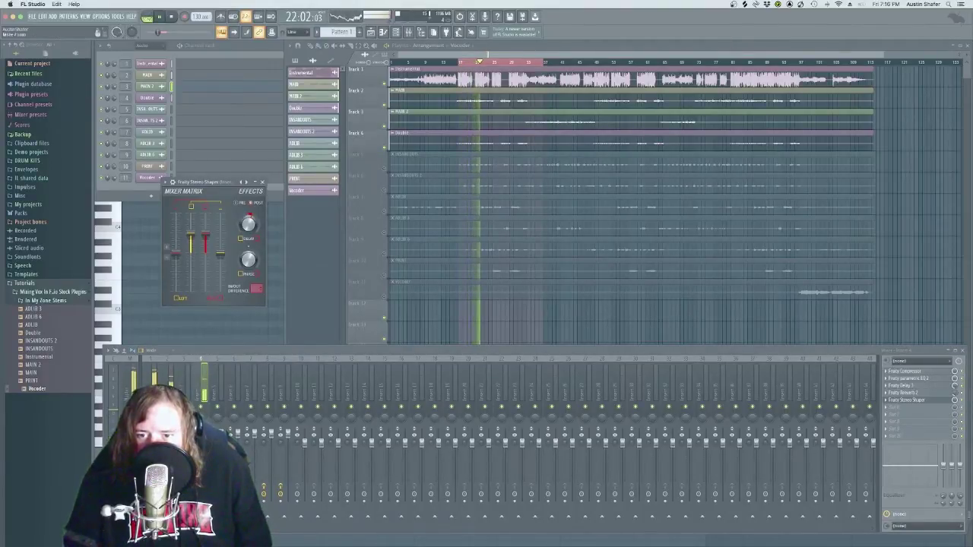
Step: Lower Insert 4's volume to about 75%, stop playback and close Fruity Stereo Shaper
{"action": "left_click_drag", "start_coordinate": [204, 435], "coordinate": [203, 437]}
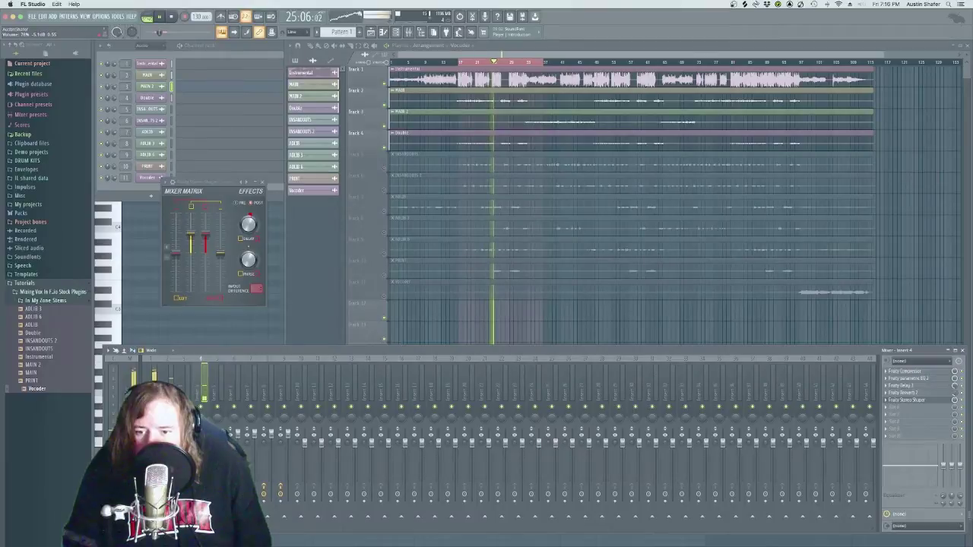
{"action": "key", "text": "space"}
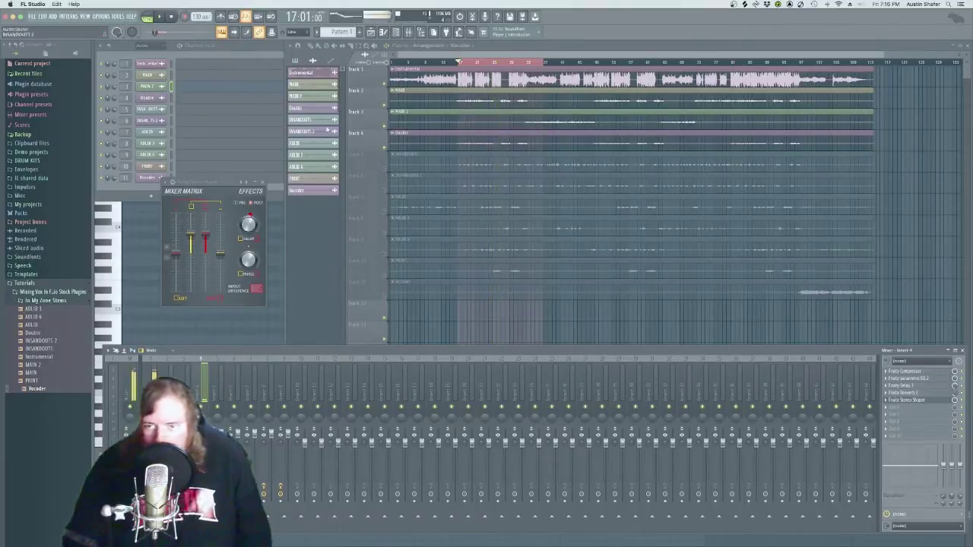
{"action": "left_click", "coordinate": [263, 183]}
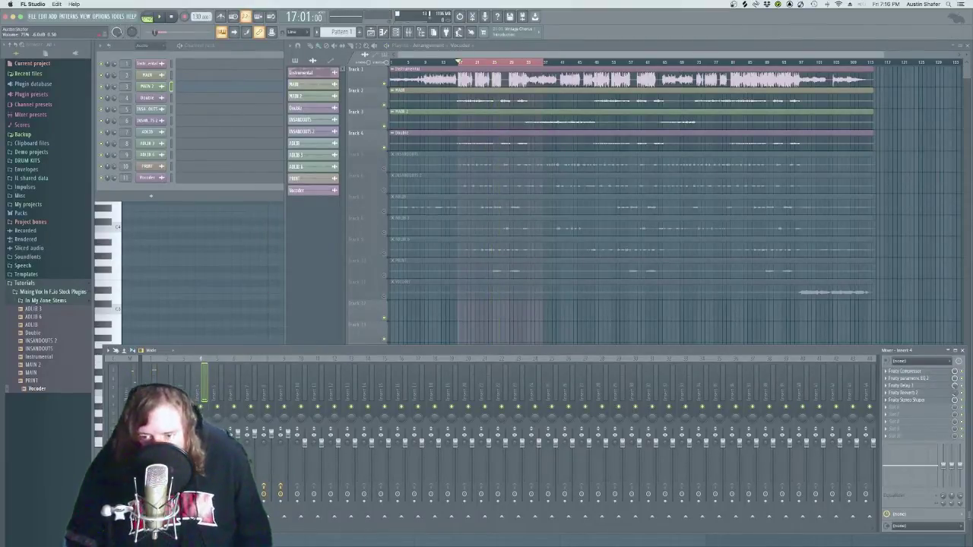
Step: Load Fruity Parametric EQ 2 into the slot after the Stereo Shaper on Insert 4
{"action": "left_click", "coordinate": [933, 407]}
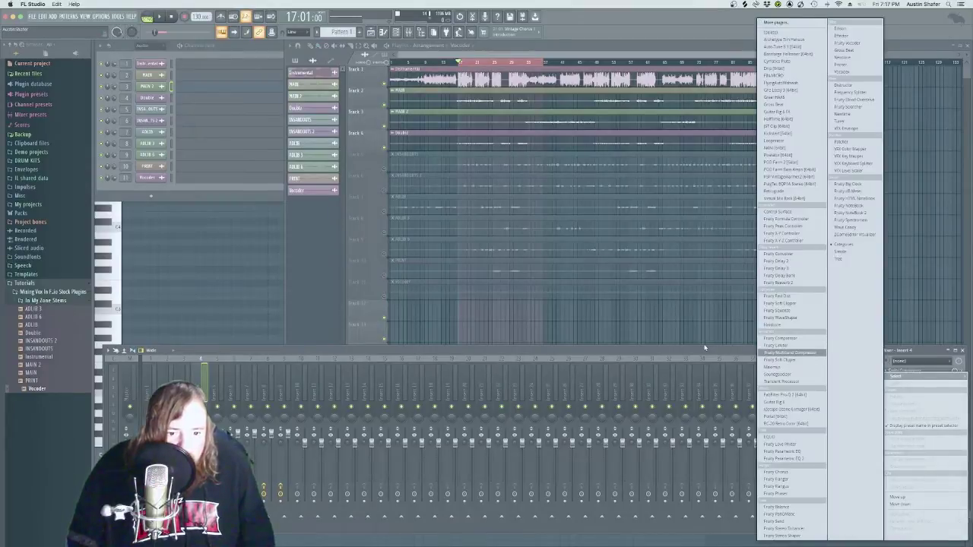
{"action": "left_click", "coordinate": [704, 348]}
{"action": "left_click", "coordinate": [892, 405]}
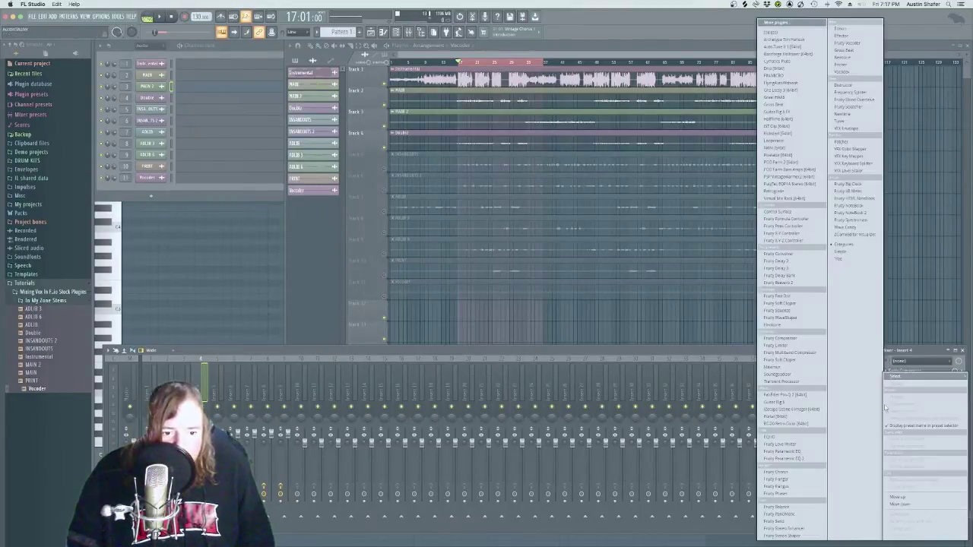
{"action": "left_click", "coordinate": [811, 460]}
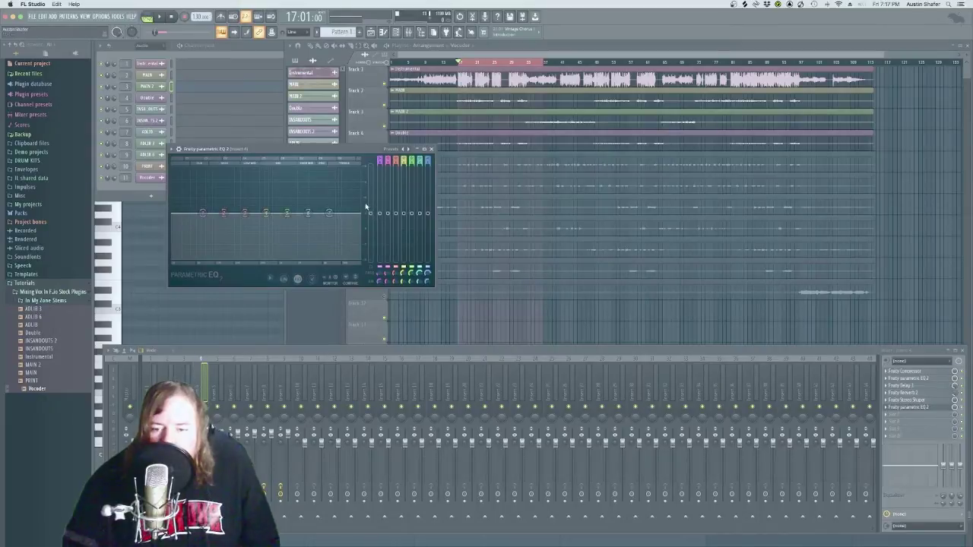
Step: Roll off the low and high ends of the Double in the new EQ while the mix plays, and close the EQ
{"action": "key", "text": "space"}
{"action": "left_click_drag", "start_coordinate": [328, 213], "coordinate": [334, 233]}
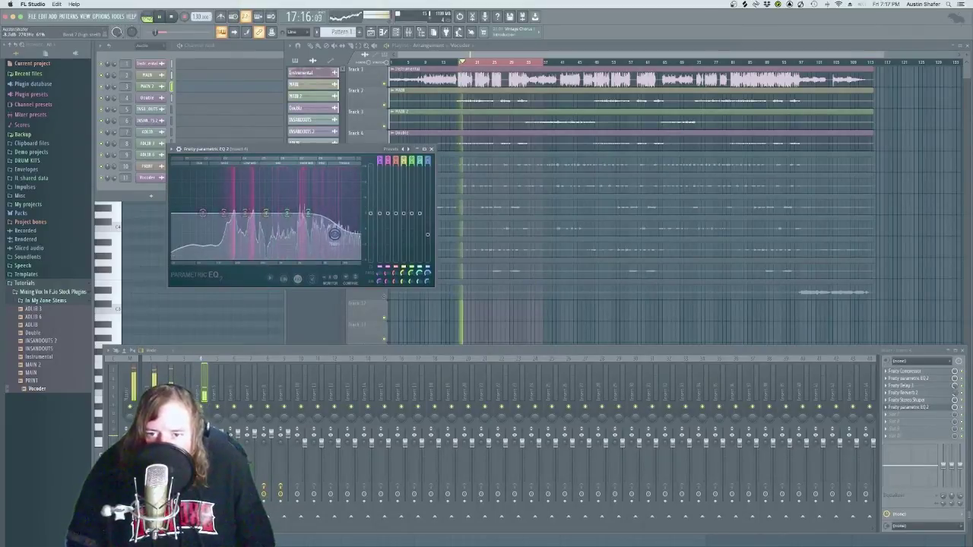
{"action": "left_click_drag", "start_coordinate": [206, 217], "coordinate": [235, 257]}
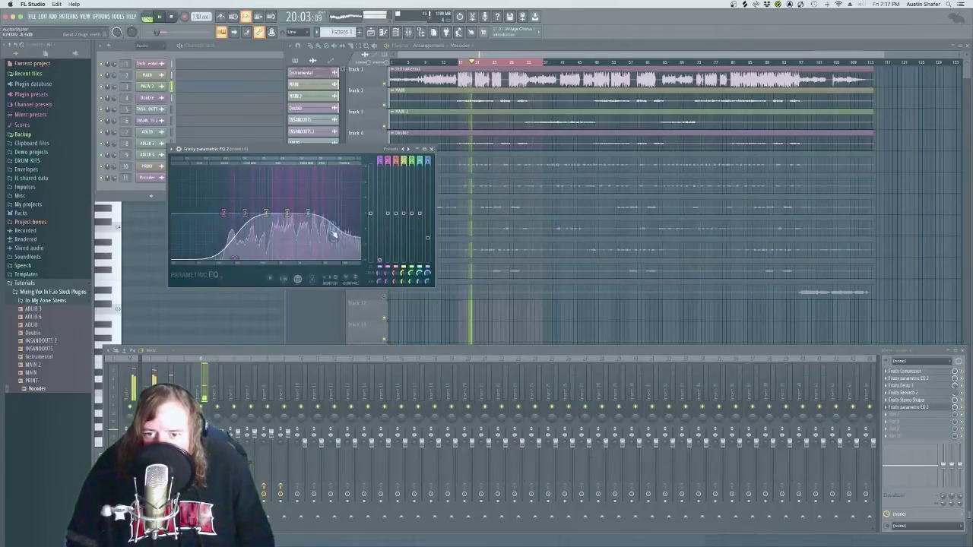
{"action": "left_click_drag", "start_coordinate": [333, 237], "coordinate": [328, 253]}
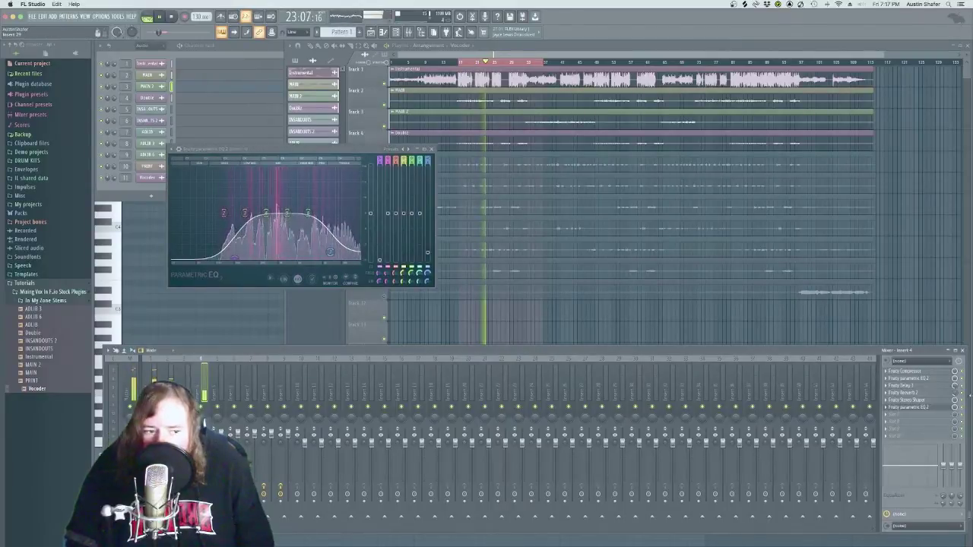
{"action": "scroll", "coordinate": [955, 400], "scroll_direction": "down", "scroll_amount": 5}
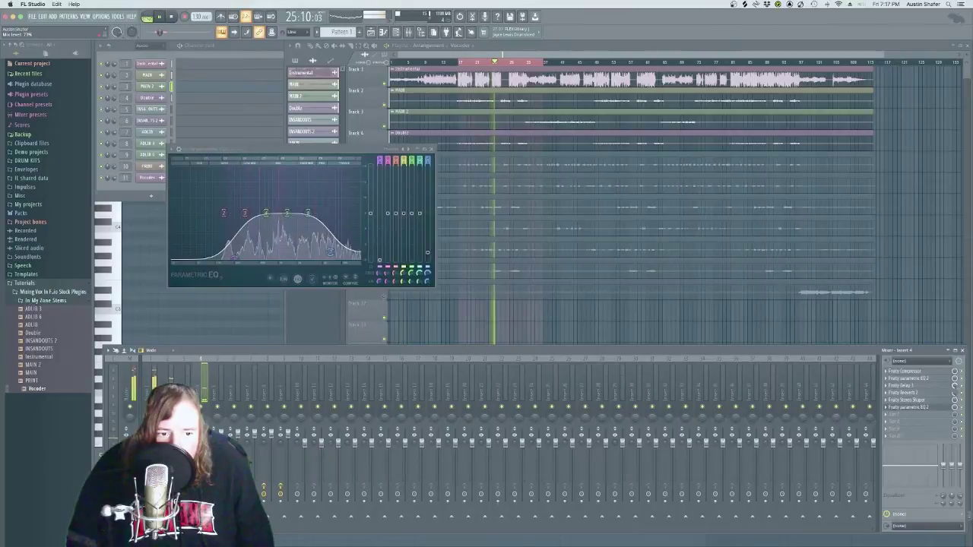
{"action": "key", "text": "space"}
{"action": "left_click", "coordinate": [431, 149]}
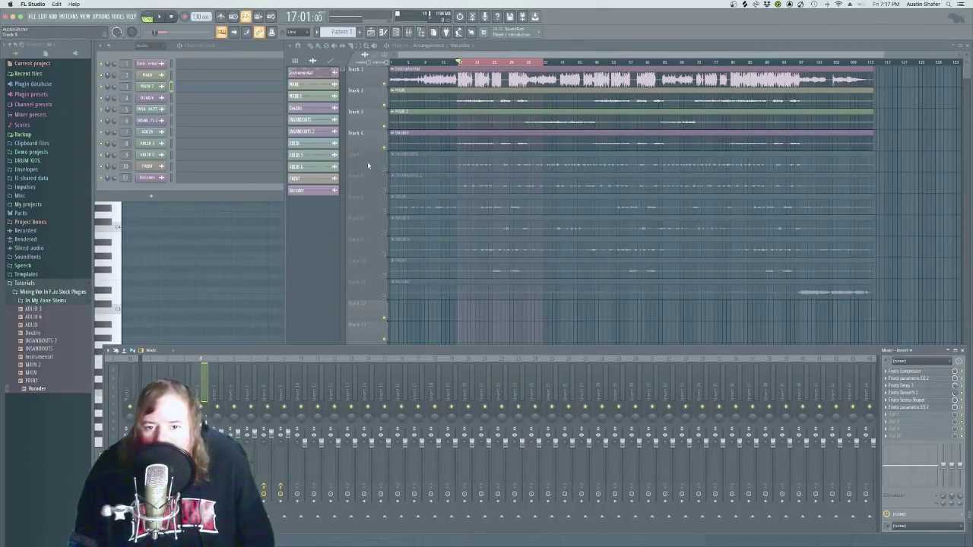
Step: Unmute the INSANDOUTS and INSANDOUTS 2 playlist tracks and select Insert 5 in the mixer
{"action": "left_click", "coordinate": [386, 168]}
{"action": "left_click", "coordinate": [385, 191]}
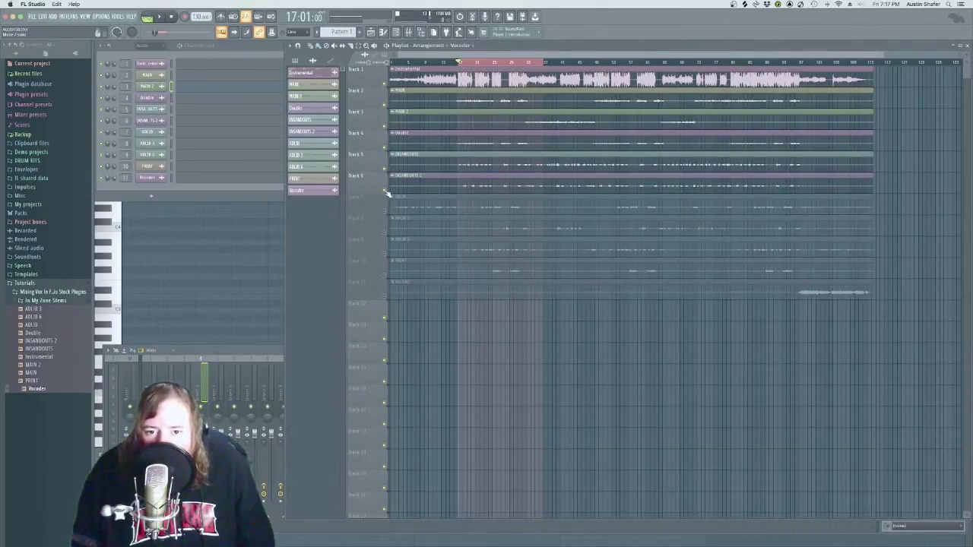
{"action": "left_click", "coordinate": [217, 387]}
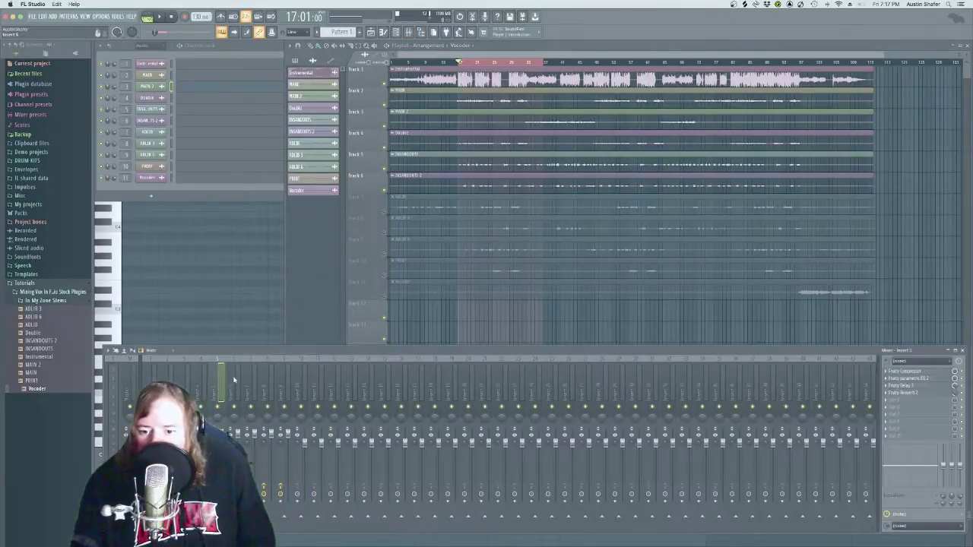
Step: Adjust the volumes of Inserts 5 and 6 against the mix and check Insert 6 in solo
{"action": "key", "text": "space"}
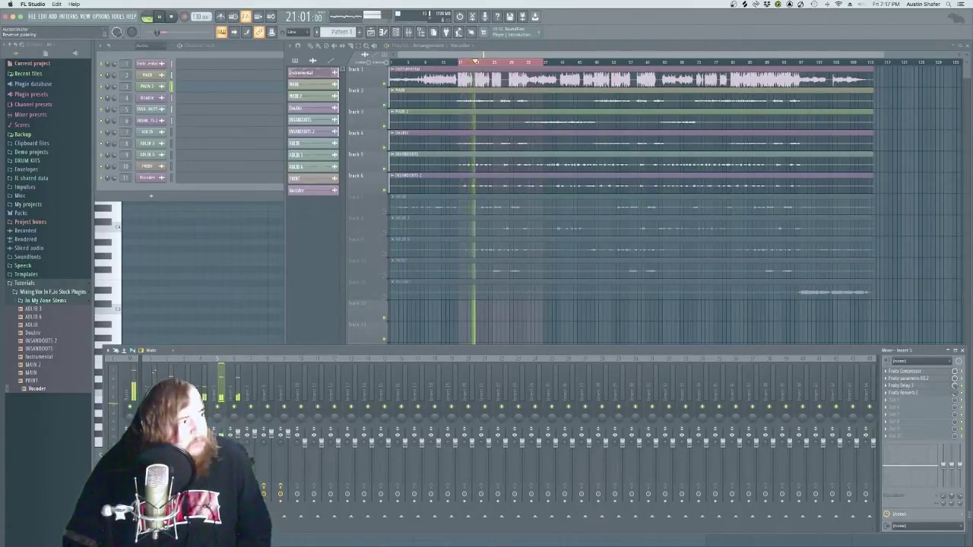
{"action": "key", "text": "space"}
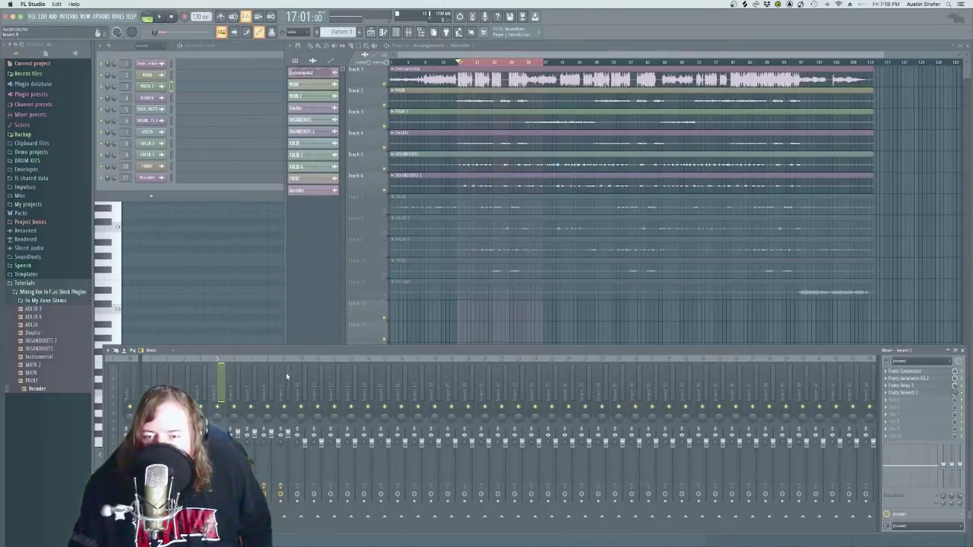
{"action": "left_click", "coordinate": [242, 437]}
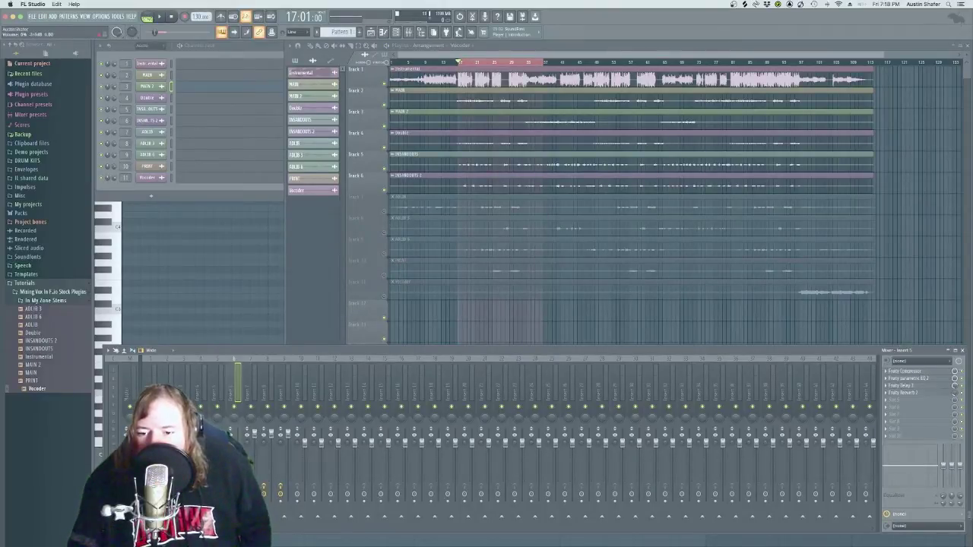
{"action": "left_click", "coordinate": [221, 434]}
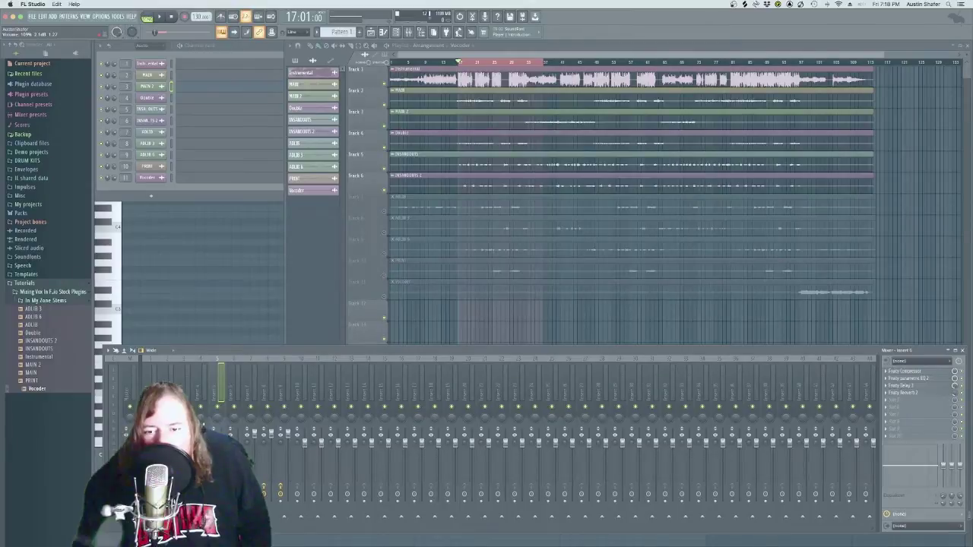
{"action": "key", "text": "space"}
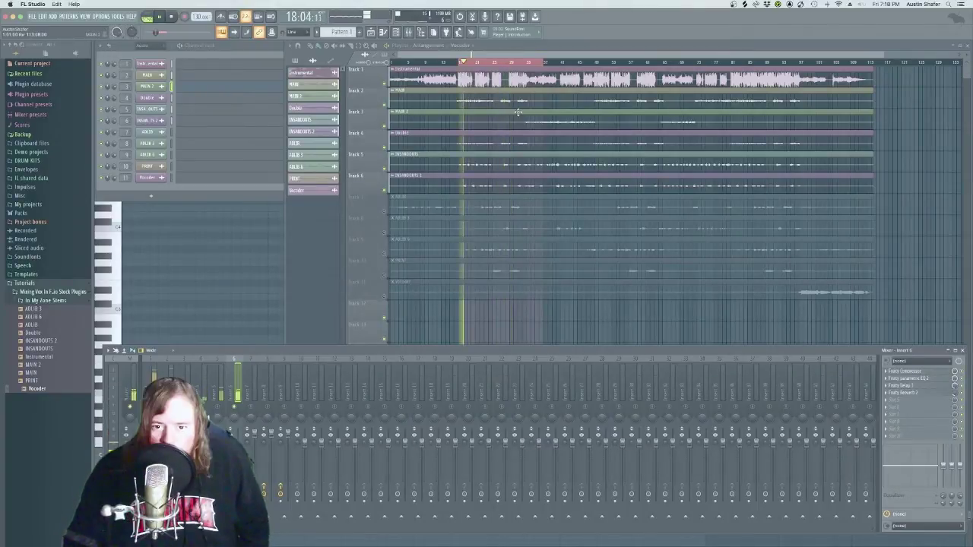
{"action": "key", "text": "space"}
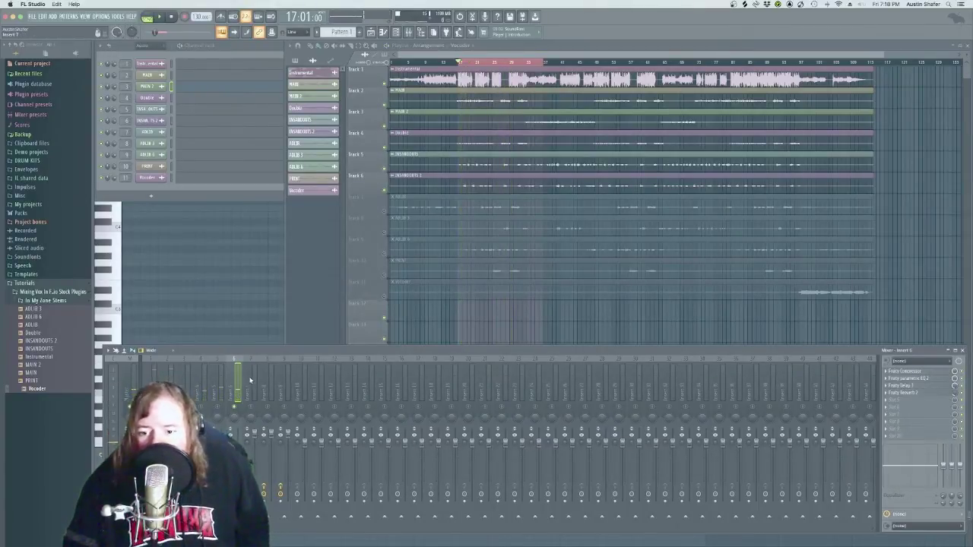
{"action": "key", "text": "s"}
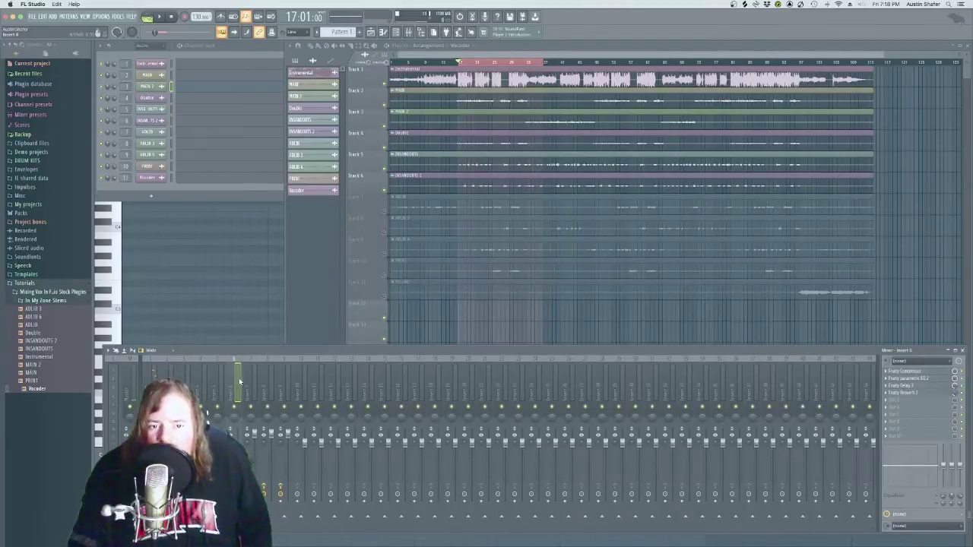
Step: Load Fruity Parametric EQ 2 after the reverb on Insert 6 and roll off its low and high ends
{"action": "left_click", "coordinate": [886, 371]}
{"action": "mouse_move", "coordinate": [896, 376]}
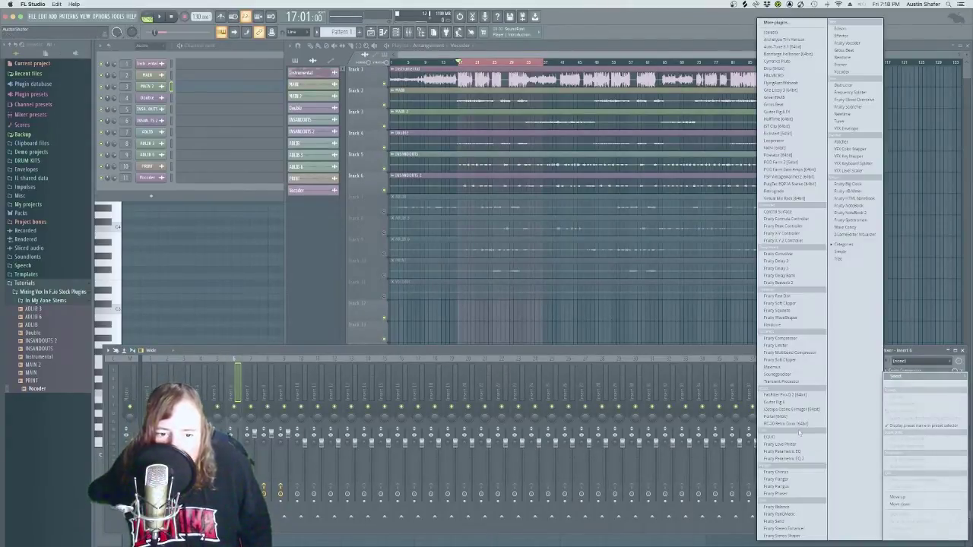
{"action": "left_click", "coordinate": [783, 458]}
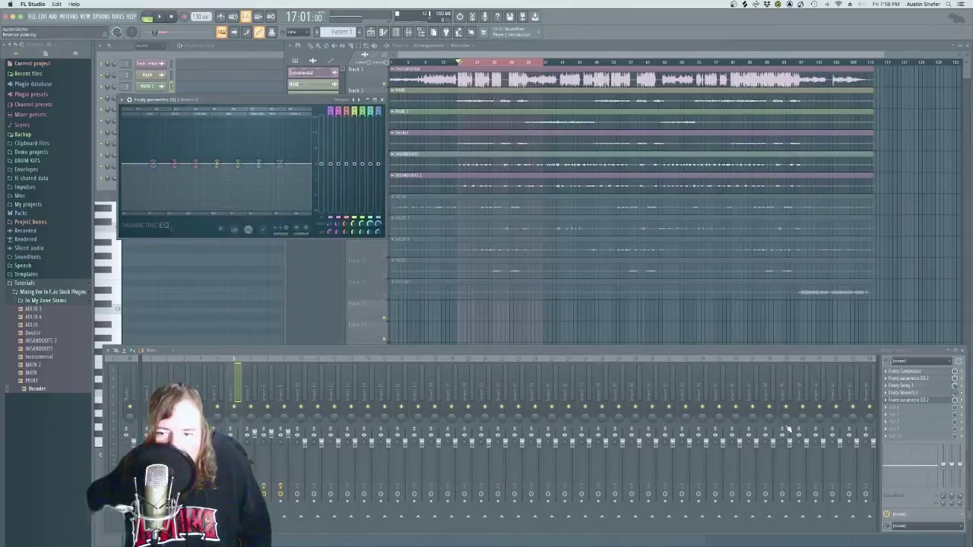
{"action": "left_click_drag", "start_coordinate": [279, 163], "coordinate": [262, 207]}
{"action": "left_click_drag", "start_coordinate": [153, 164], "coordinate": [180, 212]}
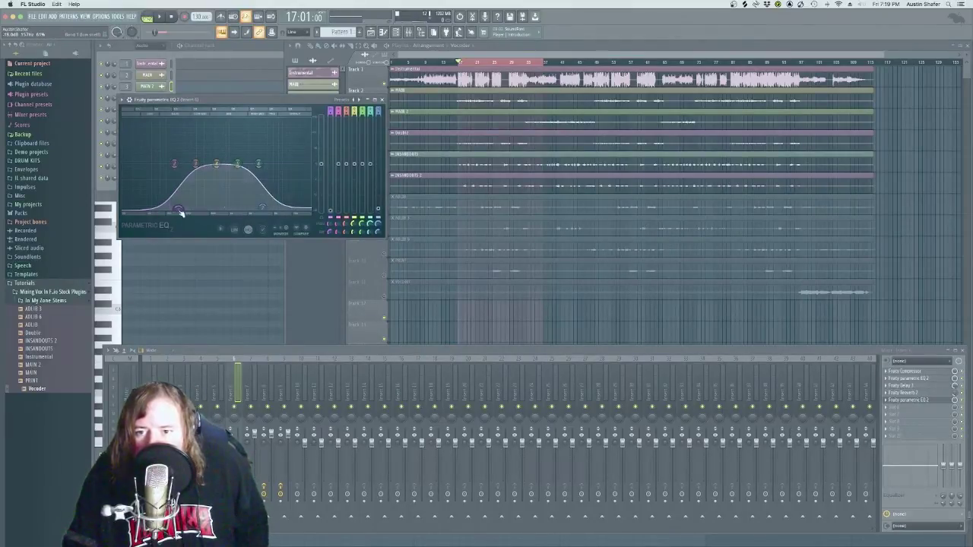
Step: Move Insert 6's high cut further up and add a gentle boost just below it, checking against playback
{"action": "key", "text": "space"}
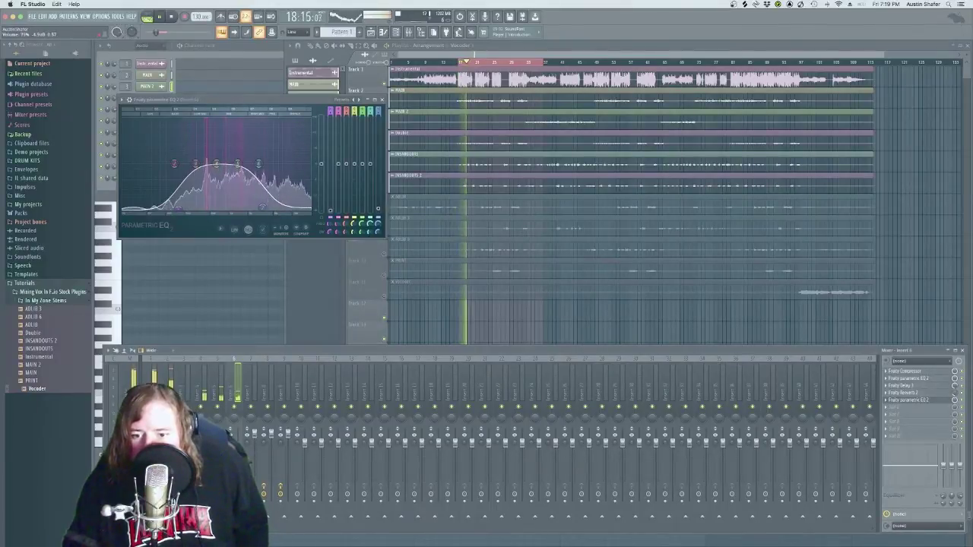
{"action": "left_click_drag", "start_coordinate": [238, 164], "coordinate": [260, 152]}
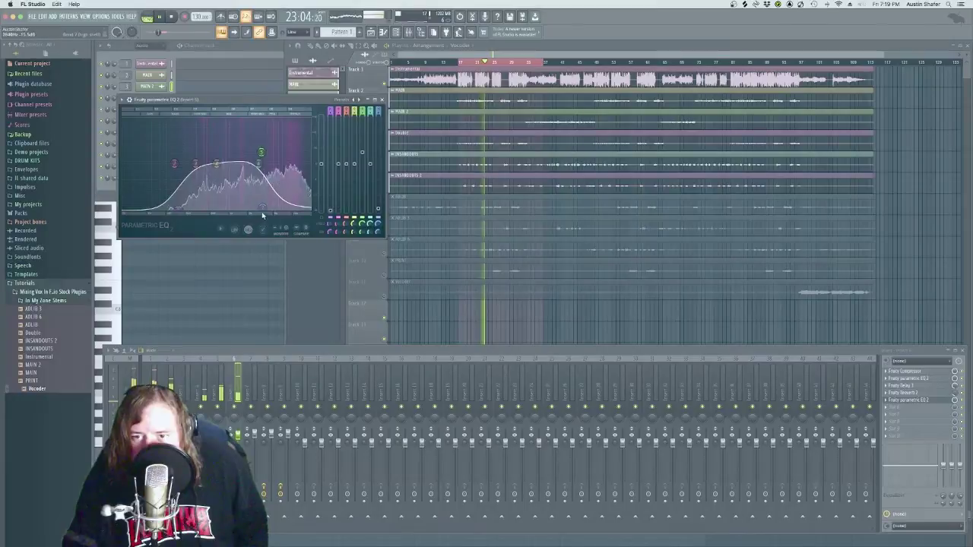
{"action": "left_click_drag", "start_coordinate": [262, 207], "coordinate": [279, 205]}
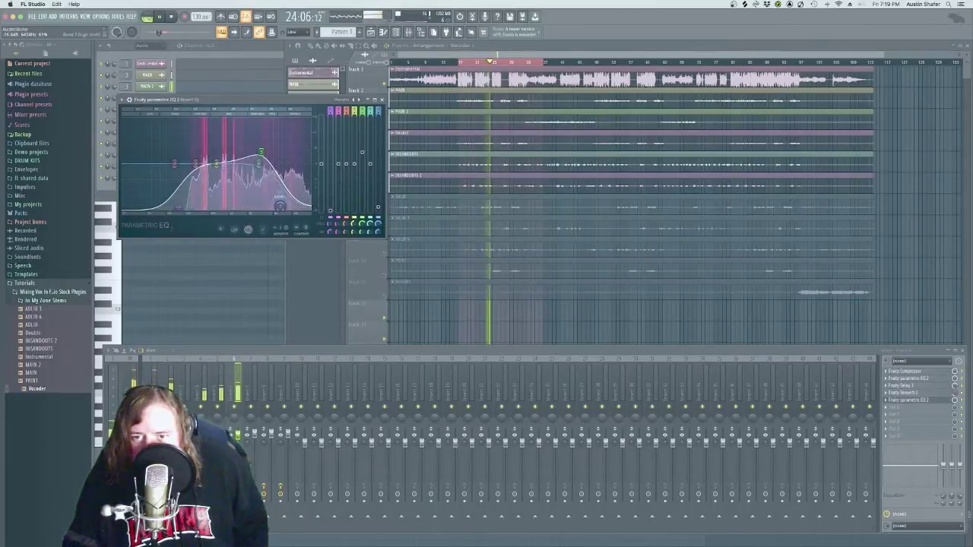
{"action": "left_click_drag", "start_coordinate": [261, 152], "coordinate": [263, 158]}
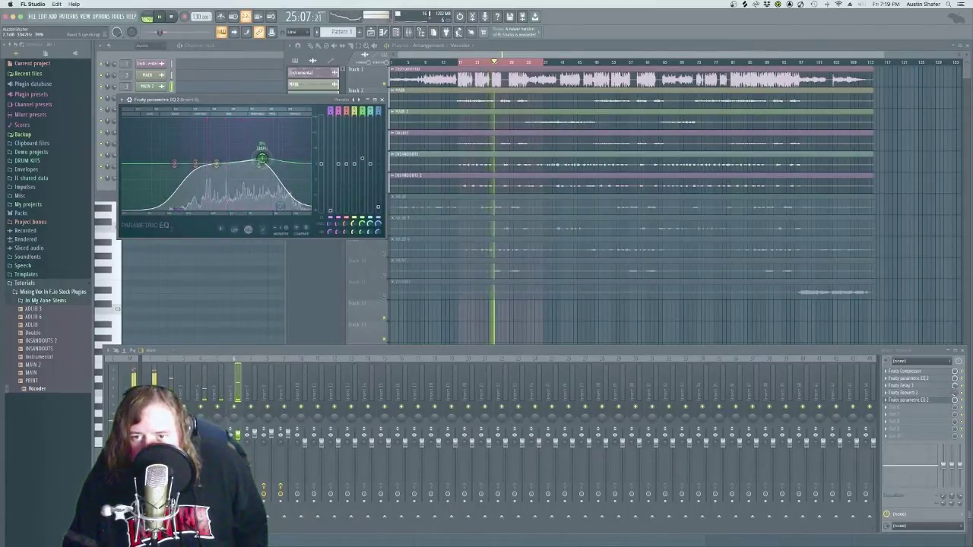
{"action": "key", "text": "space"}
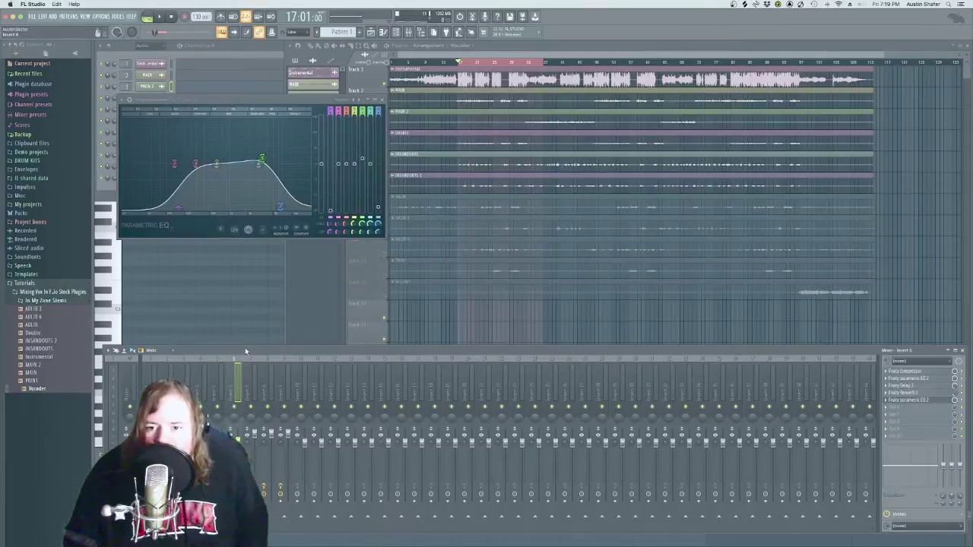
{"action": "mouse_move", "coordinate": [263, 161]}
{"action": "left_mouse_down"}
{"action": "mouse_move", "coordinate": [254, 145]}
{"action": "mouse_move", "coordinate": [206, 140]}
{"action": "mouse_move", "coordinate": [245, 139]}
{"action": "mouse_move", "coordinate": [263, 152]}
{"action": "left_mouse_up"}
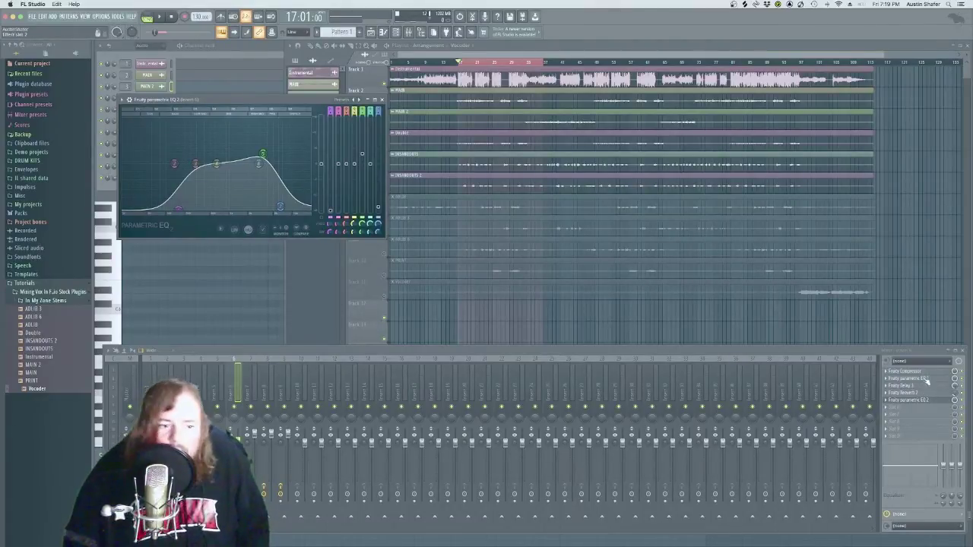
Step: Load Fruity Stereo Shaper after the EQ on Insert 6 while the mix plays, close the plugin windows and stop playback
{"action": "key", "text": "space"}
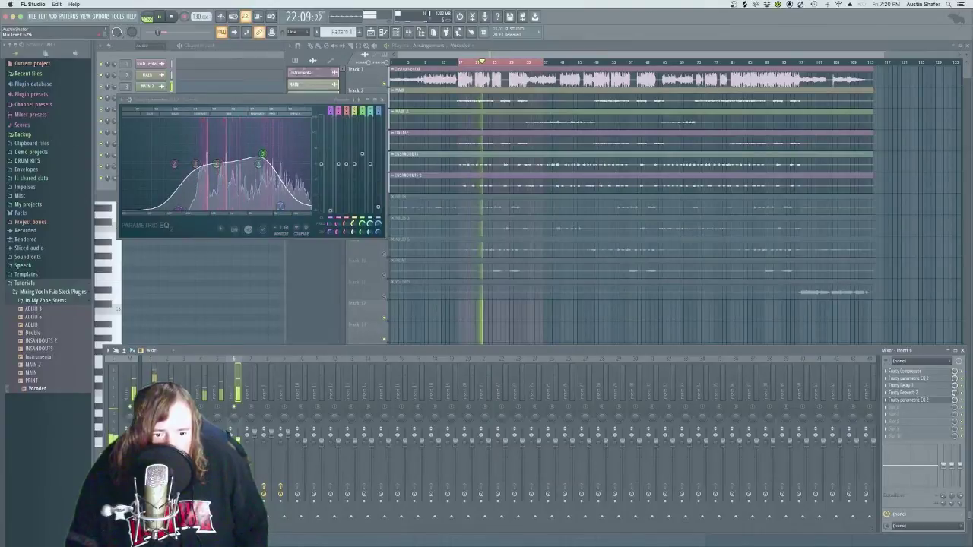
{"action": "left_click", "coordinate": [887, 411]}
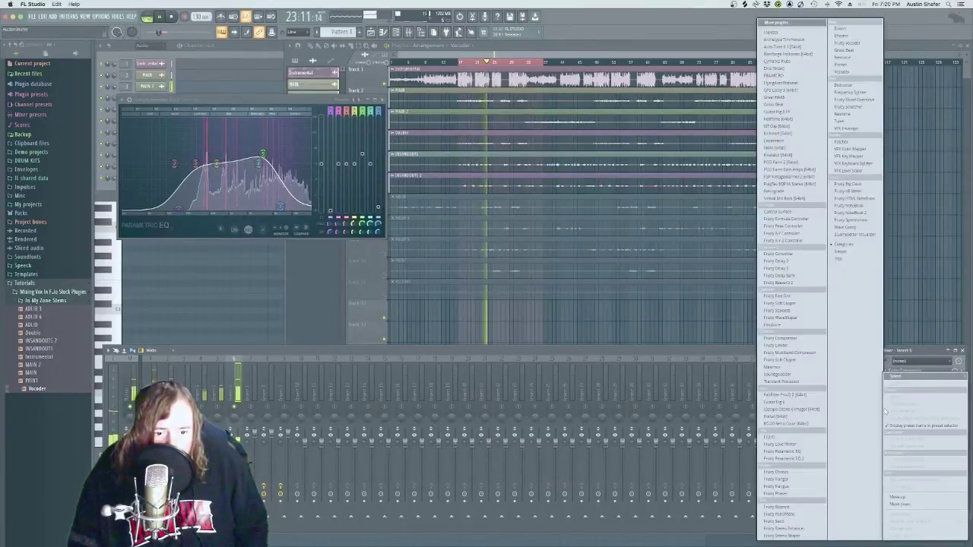
{"action": "left_click", "coordinate": [785, 535]}
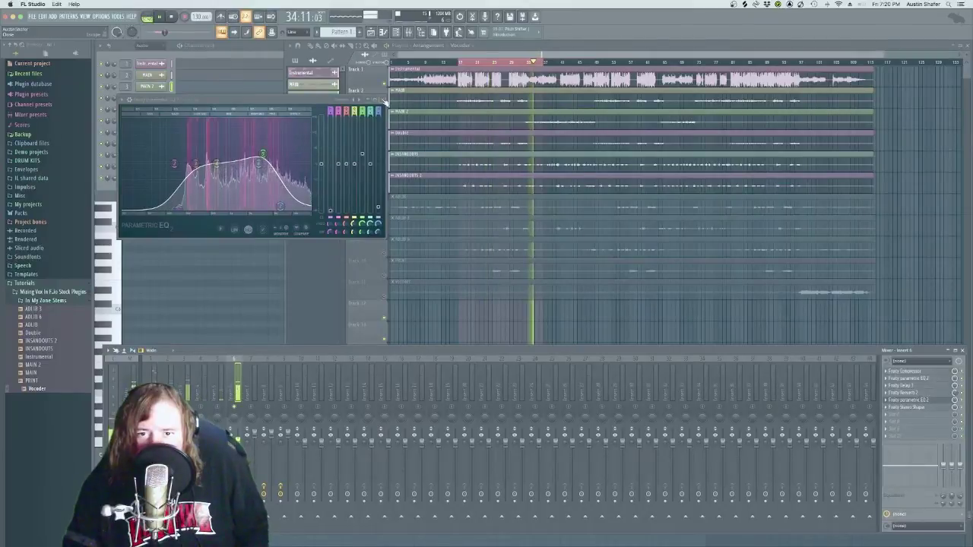
{"action": "left_click", "coordinate": [383, 99]}
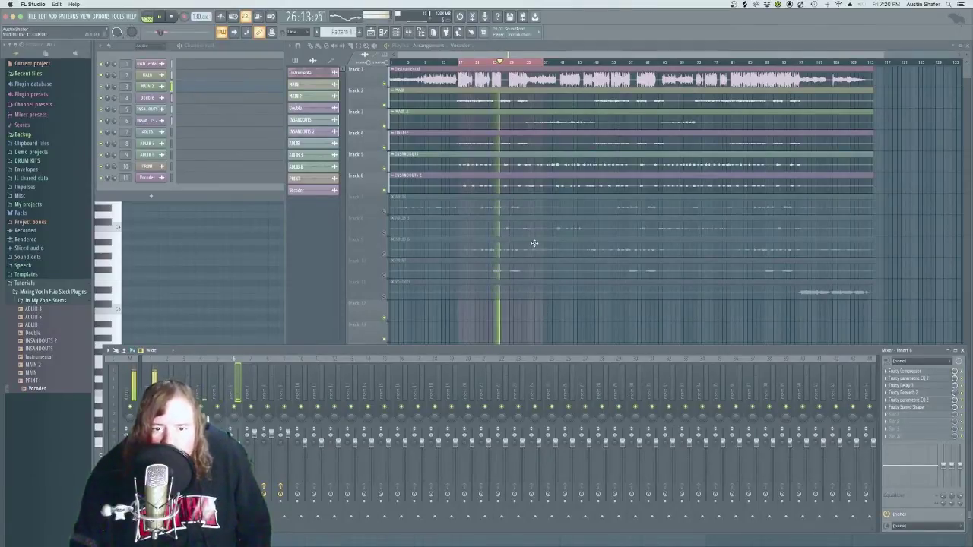
{"action": "key", "text": "space"}
Step: Copy Insert 6's mixer track state with its effect chain onto Inserts 7 and 8
{"action": "right_click", "coordinate": [238, 380]}
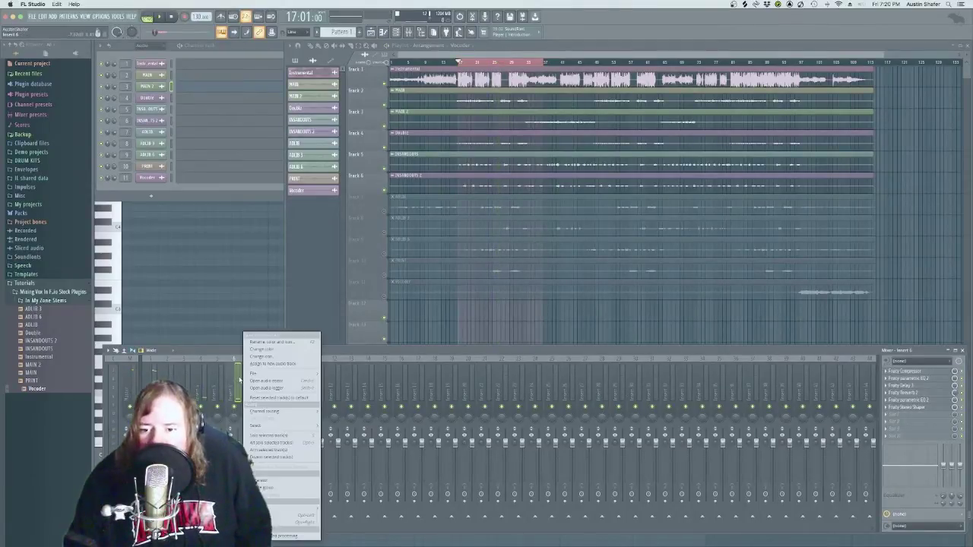
{"action": "left_click_drag", "start_coordinate": [270, 374], "coordinate": [255, 378]}
{"action": "left_click", "coordinate": [255, 378]}
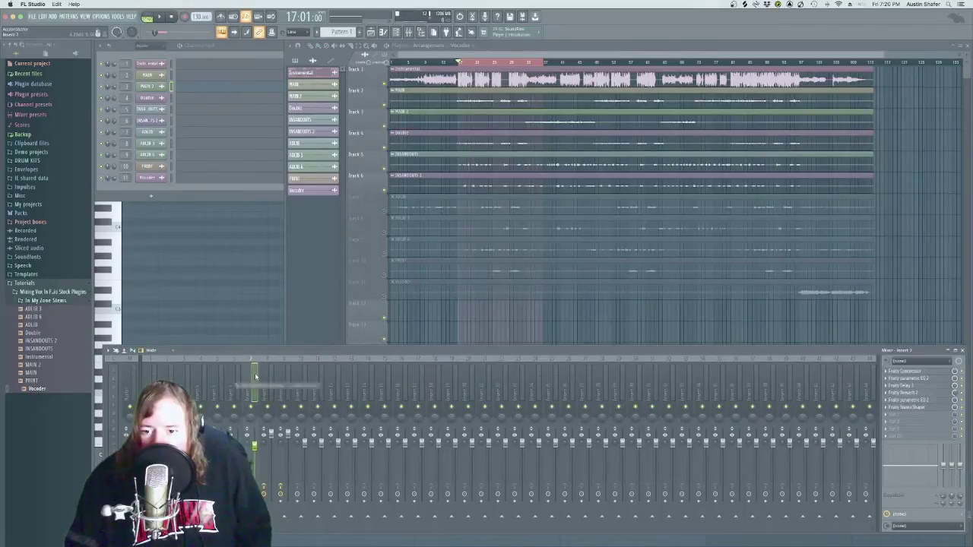
{"action": "right_click", "coordinate": [257, 378]}
{"action": "mouse_move", "coordinate": [308, 375]}
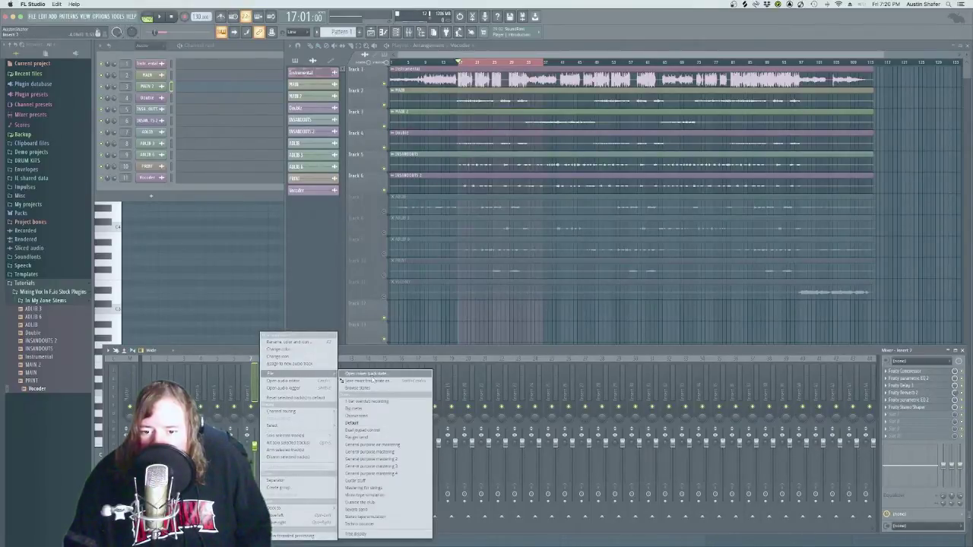
{"action": "left_click_drag", "start_coordinate": [373, 381], "coordinate": [271, 378]}
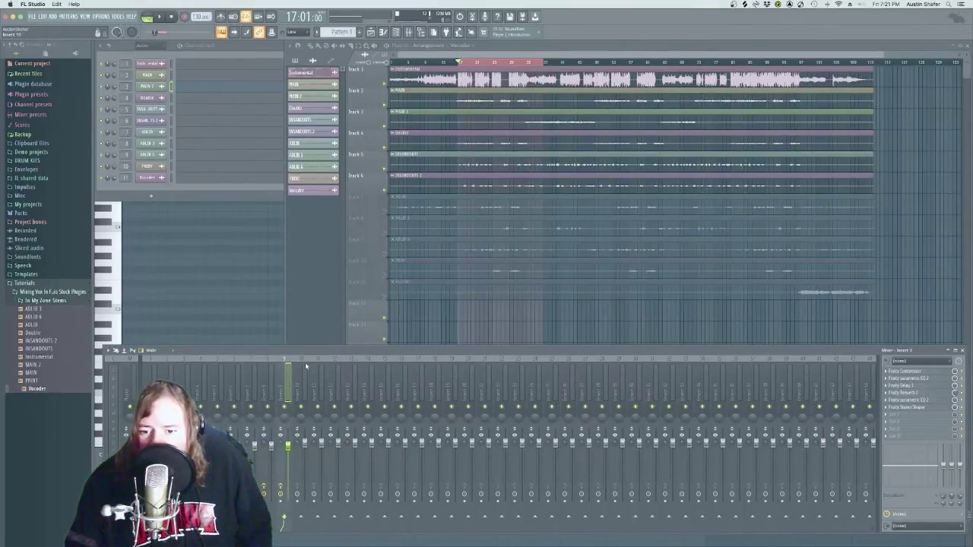
Step: Select Insert 11 in the mixer and unmute playlist tracks 7 to 11
{"action": "left_click", "coordinate": [306, 366]}
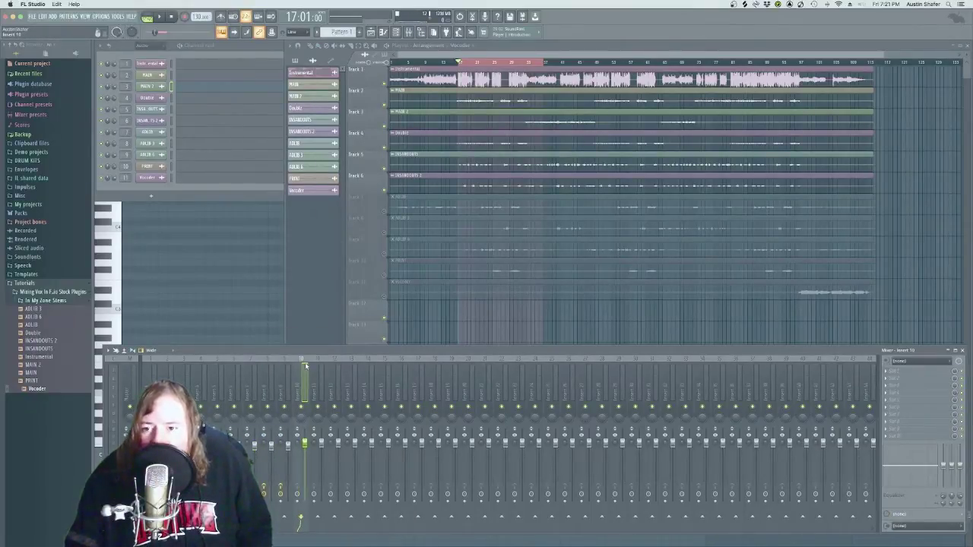
{"action": "left_click", "coordinate": [321, 369]}
{"action": "left_click_drag", "start_coordinate": [392, 201], "coordinate": [388, 299]}
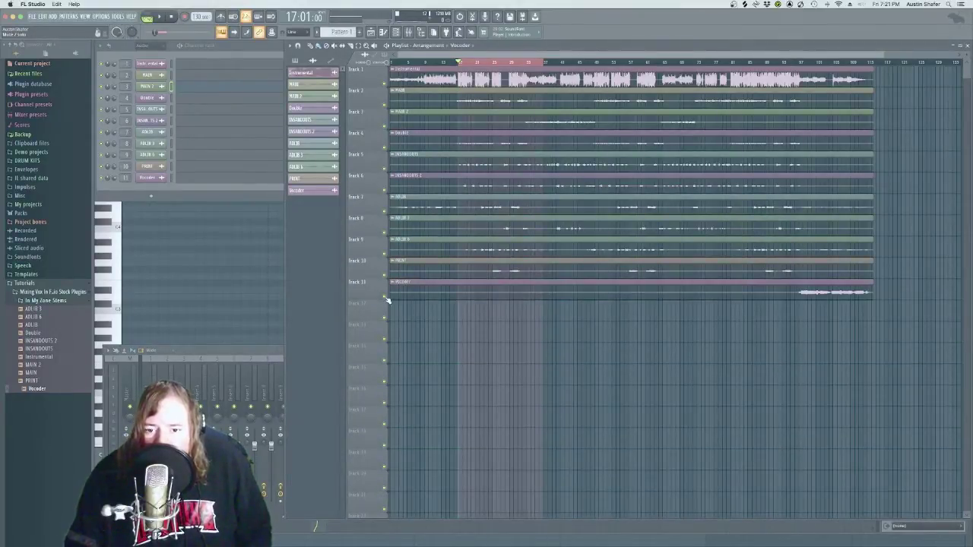
Step: Play the full mix from bar 25 and audition Insert 10 in solo, trying a lower volume on it
{"action": "left_click", "coordinate": [494, 63]}
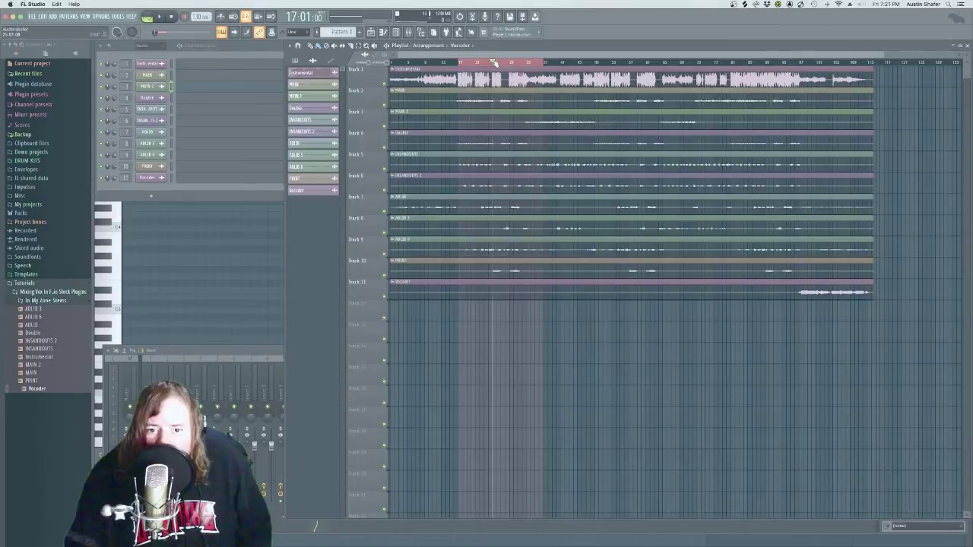
{"action": "key", "text": "space"}
{"action": "key", "text": "F9"}
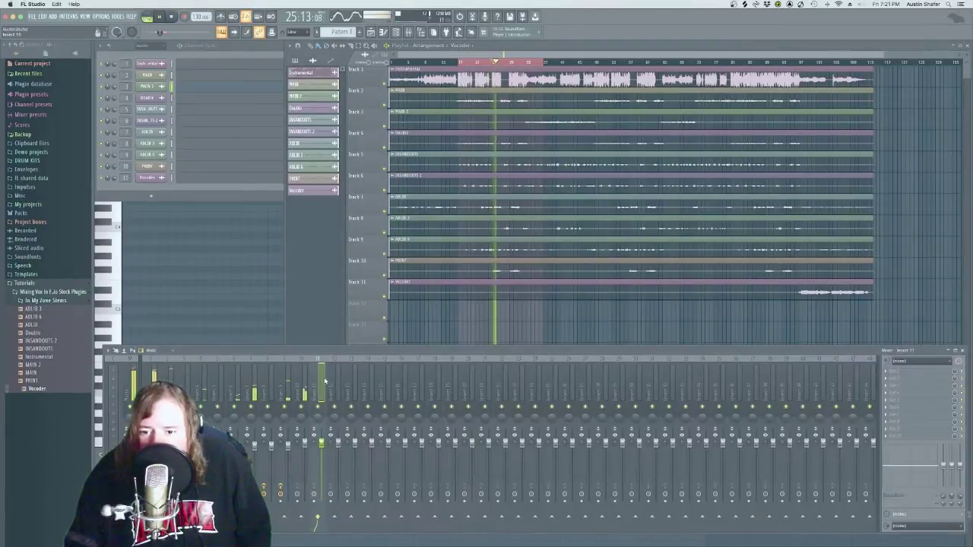
{"action": "left_click", "coordinate": [307, 384]}
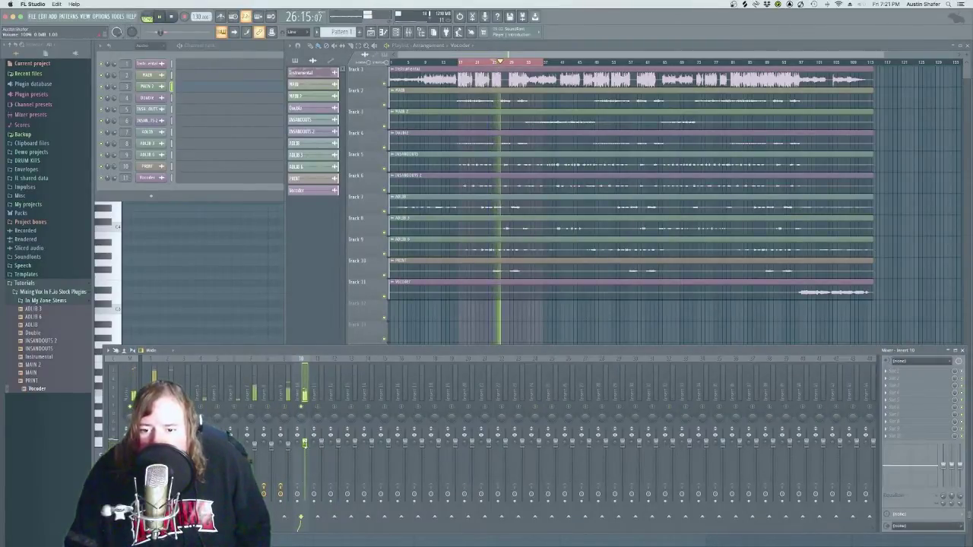
{"action": "key", "text": "space"}
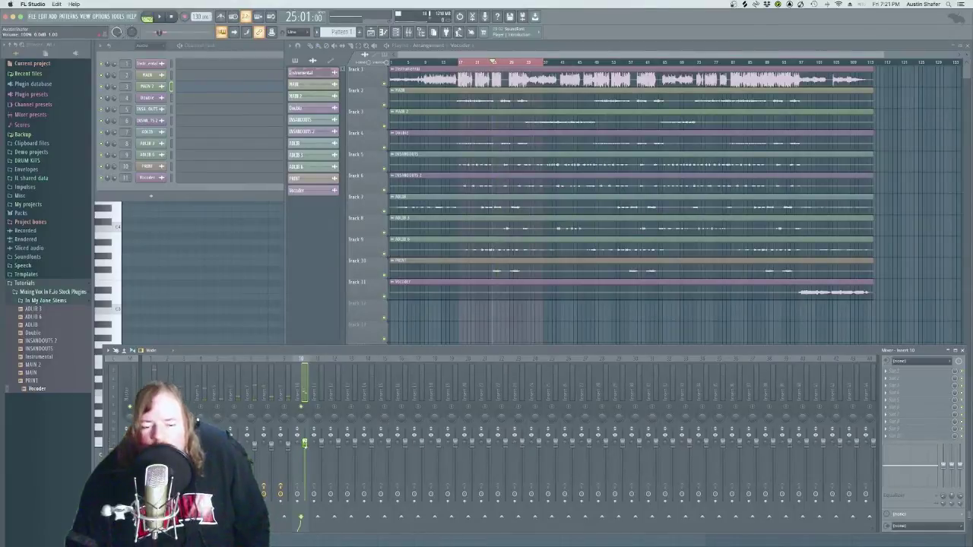
{"action": "key", "text": "s"}
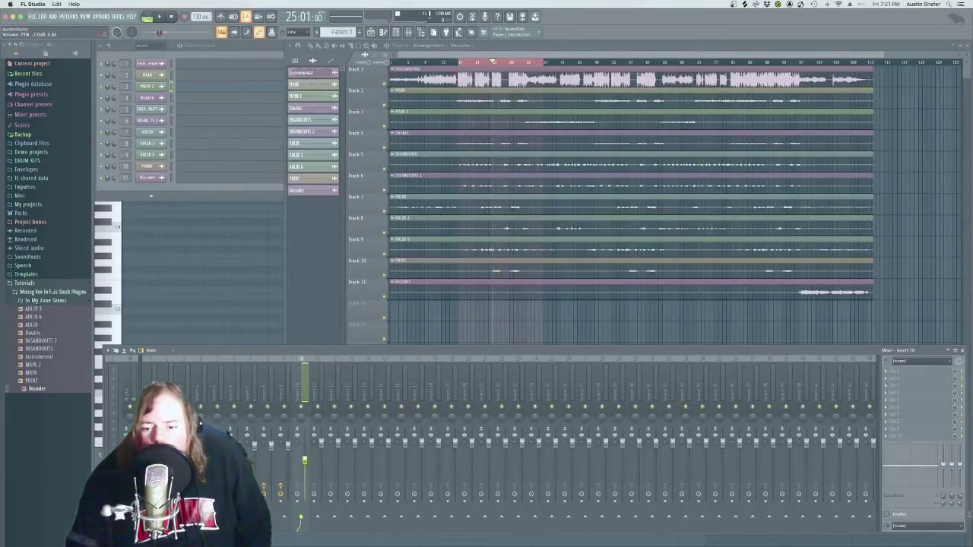
{"action": "key", "text": "space"}
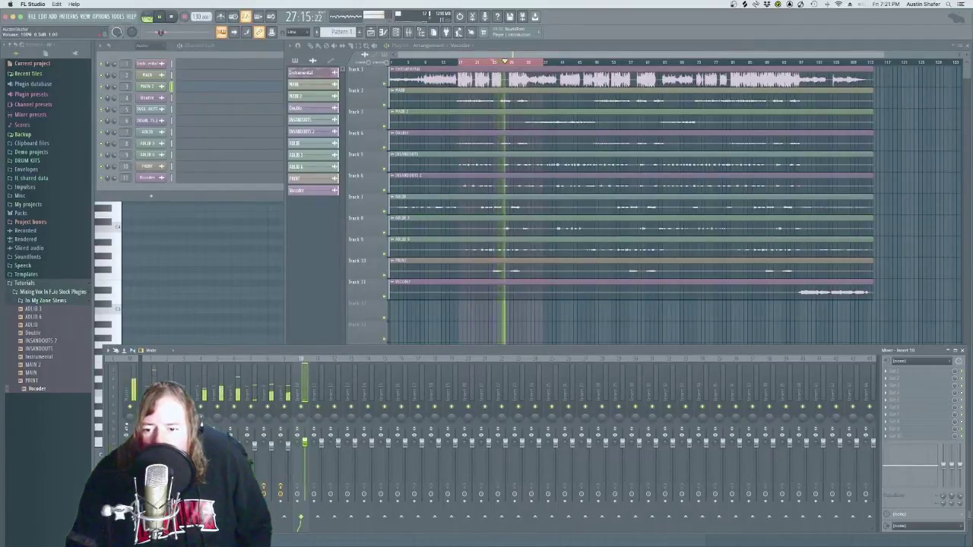
Step: Check the levels of Inserts 2, 10 and 3 during playback and raise Insert 3's Fruity Compressor gain to about 24 dB
{"action": "left_click", "coordinate": [171, 376]}
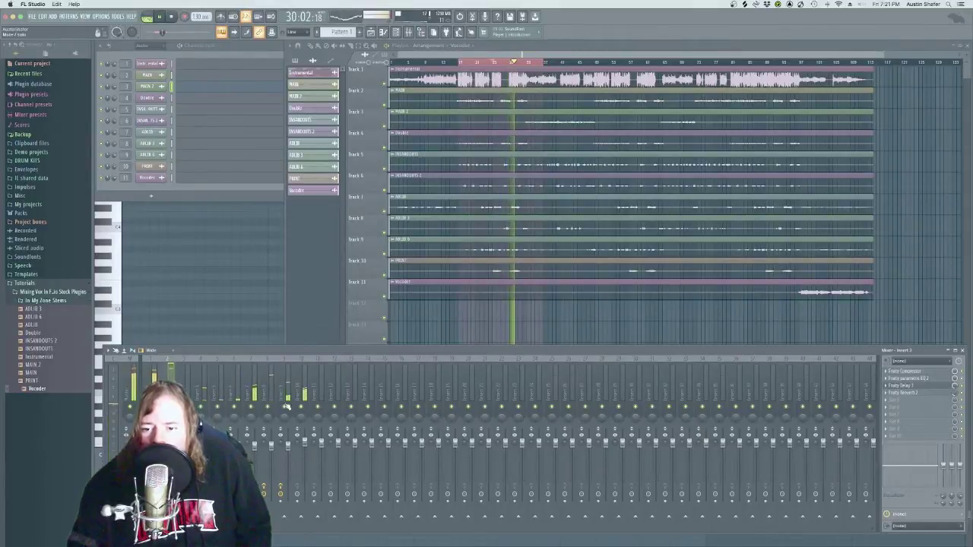
{"action": "left_click", "coordinate": [305, 440]}
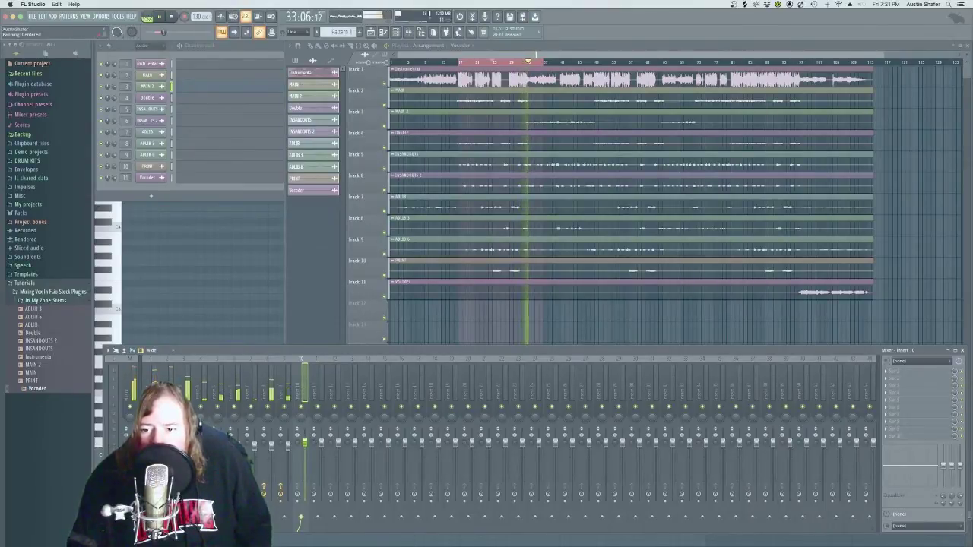
{"action": "left_click", "coordinate": [188, 386]}
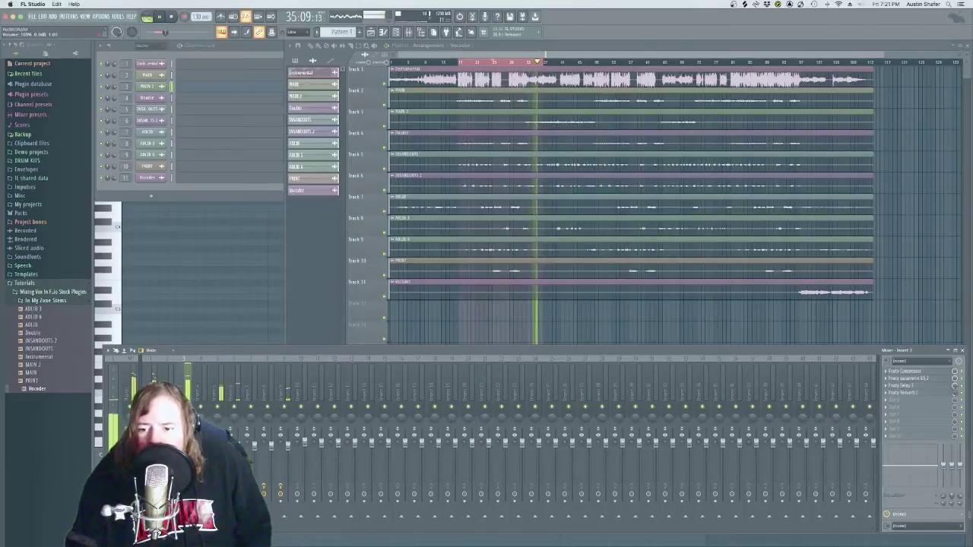
{"action": "left_click_drag", "start_coordinate": [154, 442], "coordinate": [154, 444]}
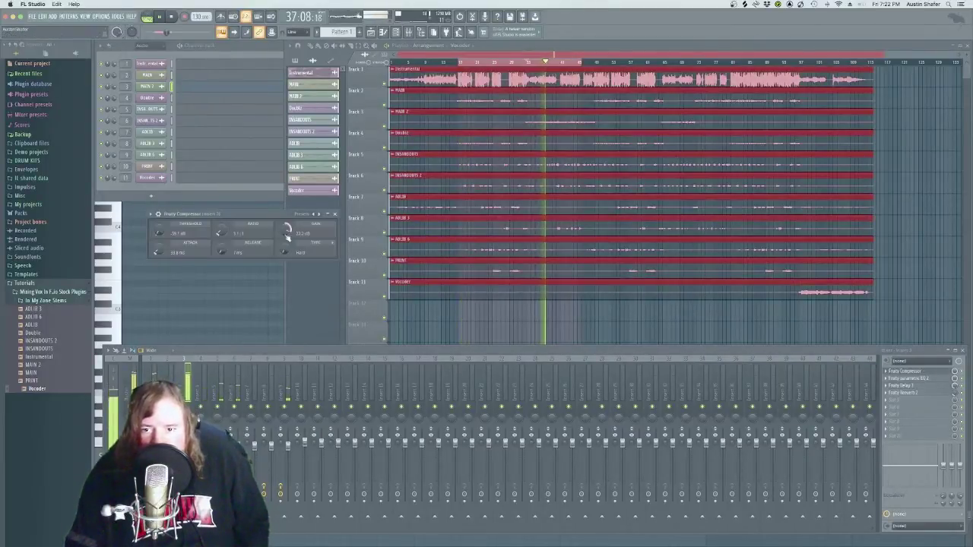
{"action": "left_click_drag", "start_coordinate": [288, 231], "coordinate": [287, 221]}
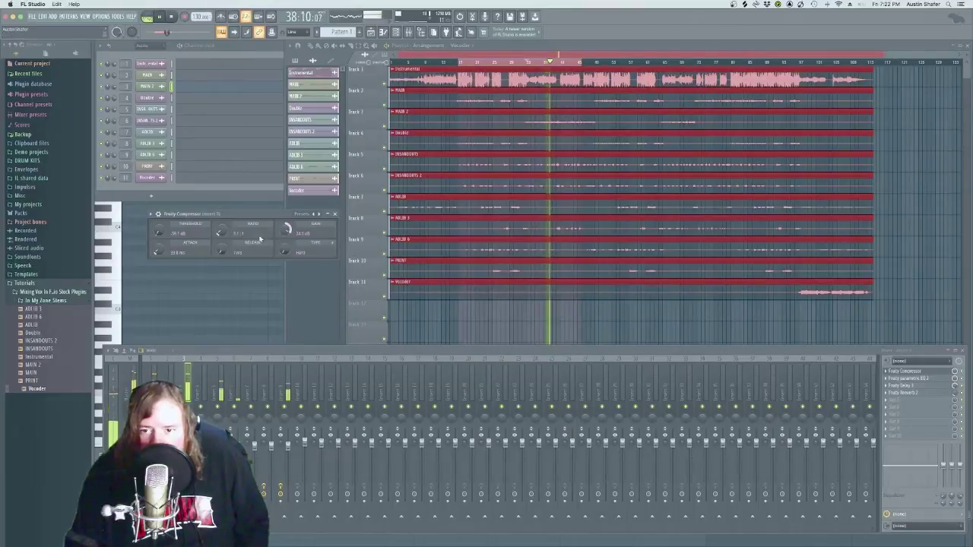
Step: Lengthen the release time of Insert 3's Fruity Compressor during playback
{"action": "left_click_drag", "start_coordinate": [222, 253], "coordinate": [221, 245]}
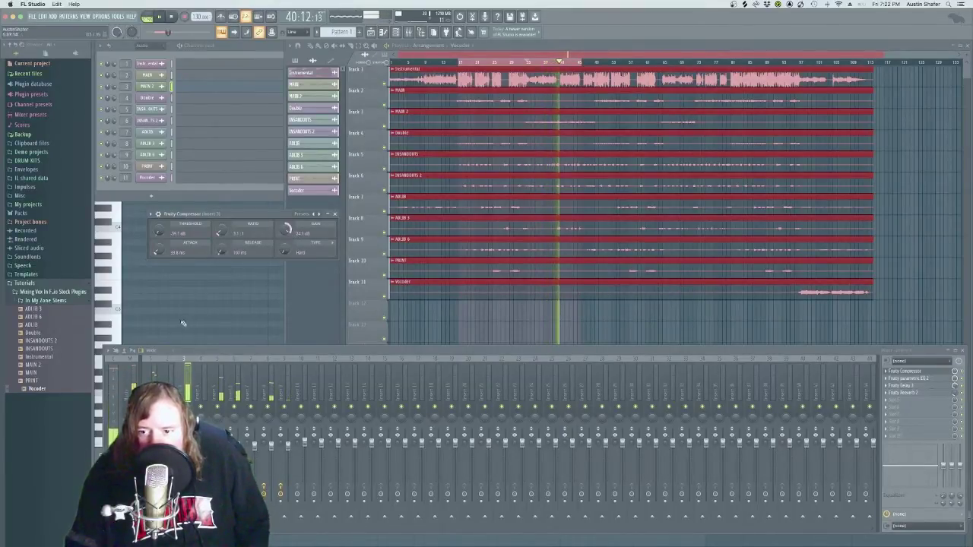
Step: Add Fruity Parametric EQ 2 to the first effect slot of the Master track and close its window
{"action": "left_click", "coordinate": [132, 381]}
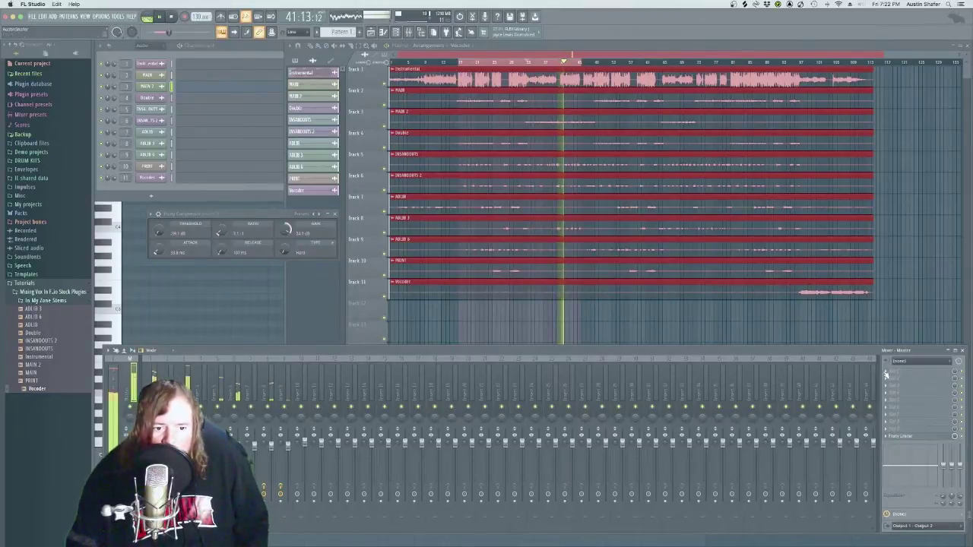
{"action": "left_click", "coordinate": [885, 374]}
{"action": "left_click", "coordinate": [812, 459]}
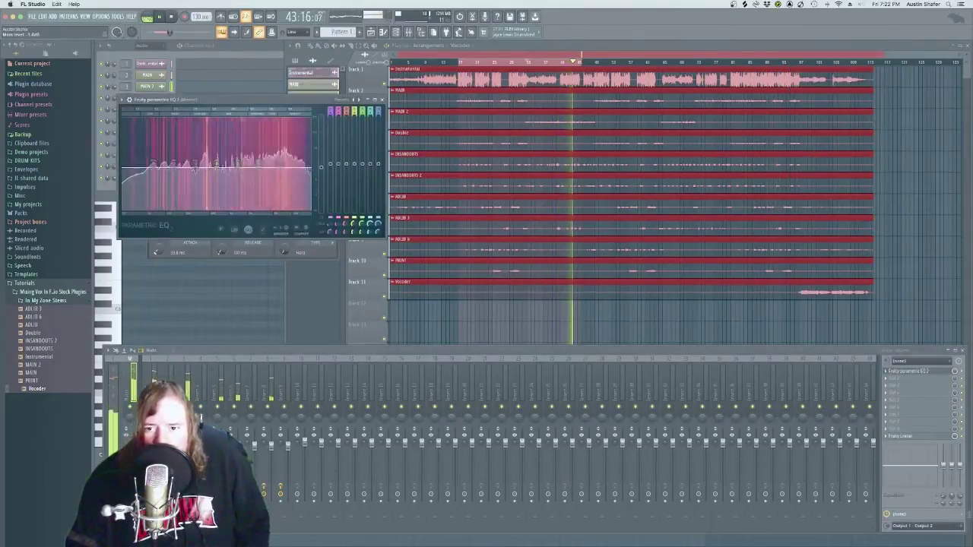
{"action": "left_click", "coordinate": [383, 99]}
Step: Extend the playlist time selection past the end of the song and play the Vocoder section from bar 98 with the mixer shown
{"action": "key", "text": "F9"}
{"action": "key", "text": "space"}
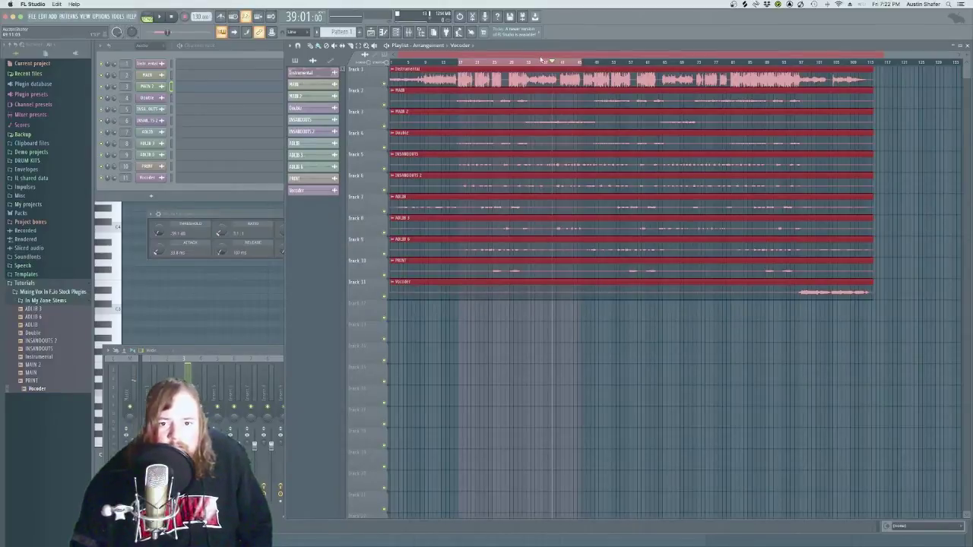
{"action": "left_click_drag", "start_coordinate": [553, 62], "coordinate": [561, 62]}
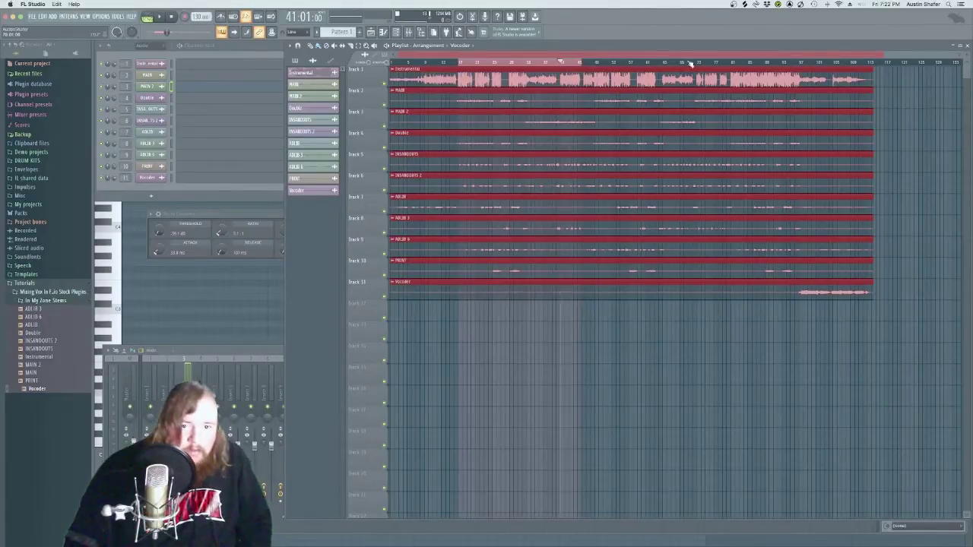
{"action": "left_click", "coordinate": [475, 62]}
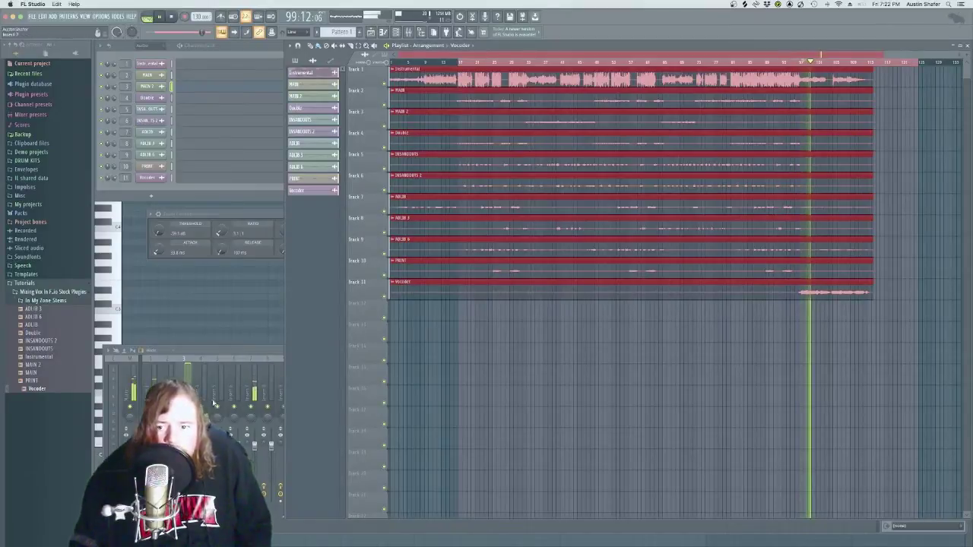
{"action": "key", "text": "F9"}
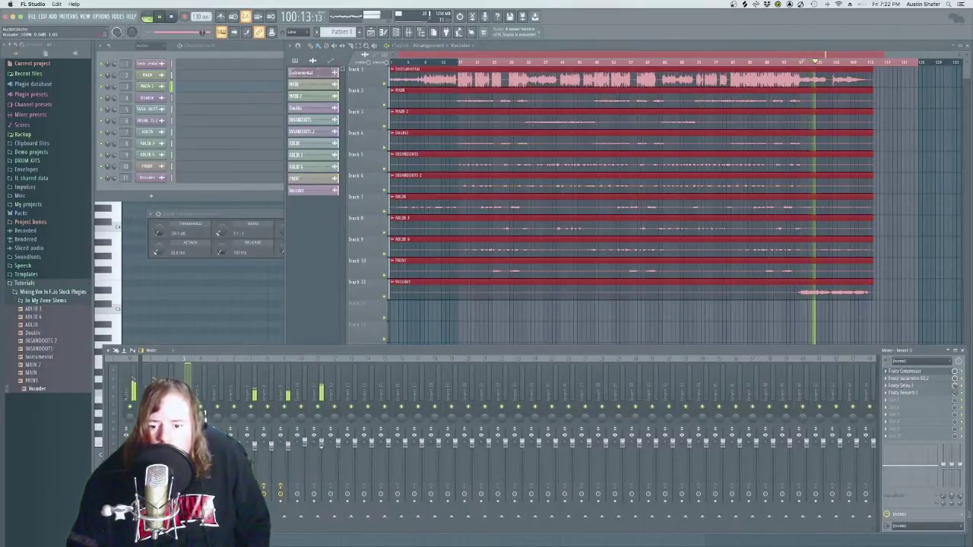
Step: Add Fruity Reverb 2 to Insert 11 and lower the insert's volume while playing the Vocoder section
{"action": "left_click", "coordinate": [321, 437]}
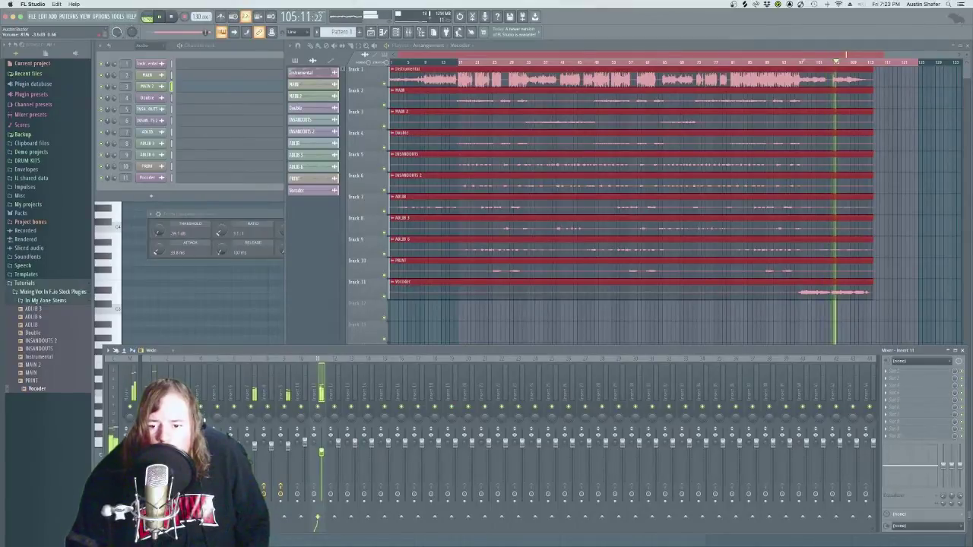
{"action": "left_click", "coordinate": [893, 370]}
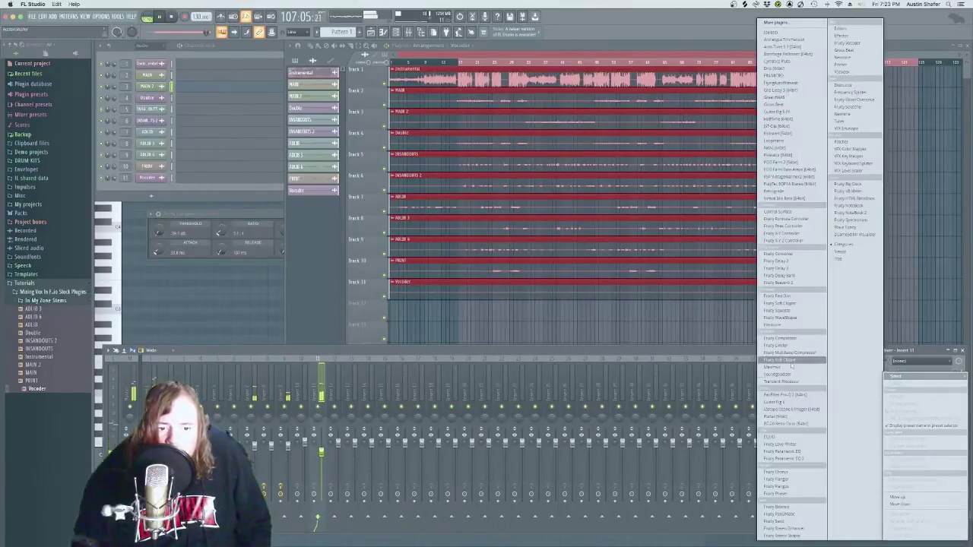
{"action": "left_click", "coordinate": [806, 284]}
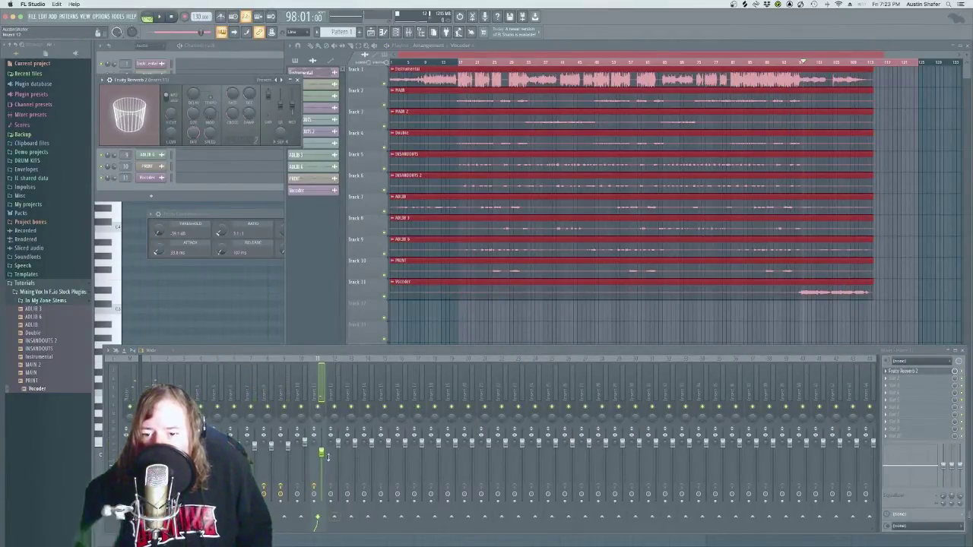
{"action": "key", "text": "space"}
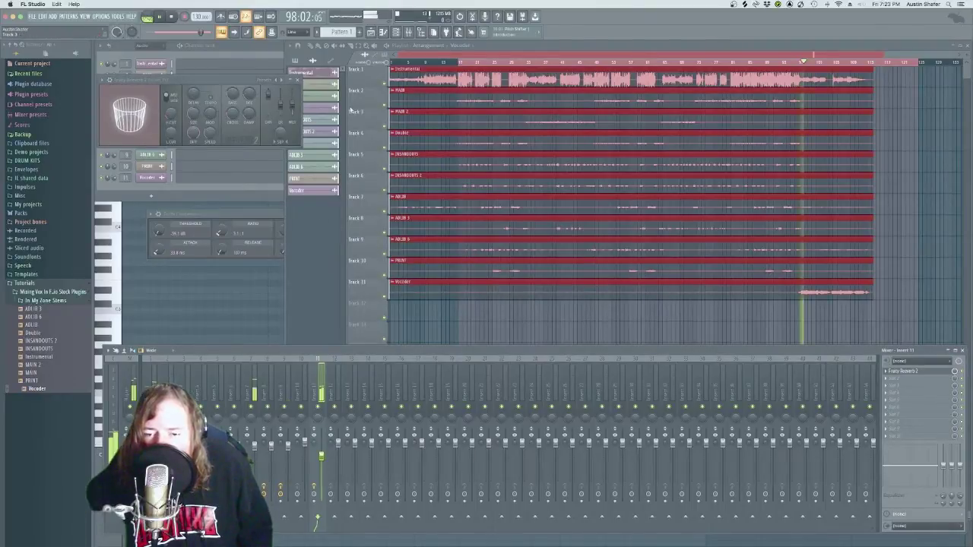
{"action": "left_click", "coordinate": [279, 79]}
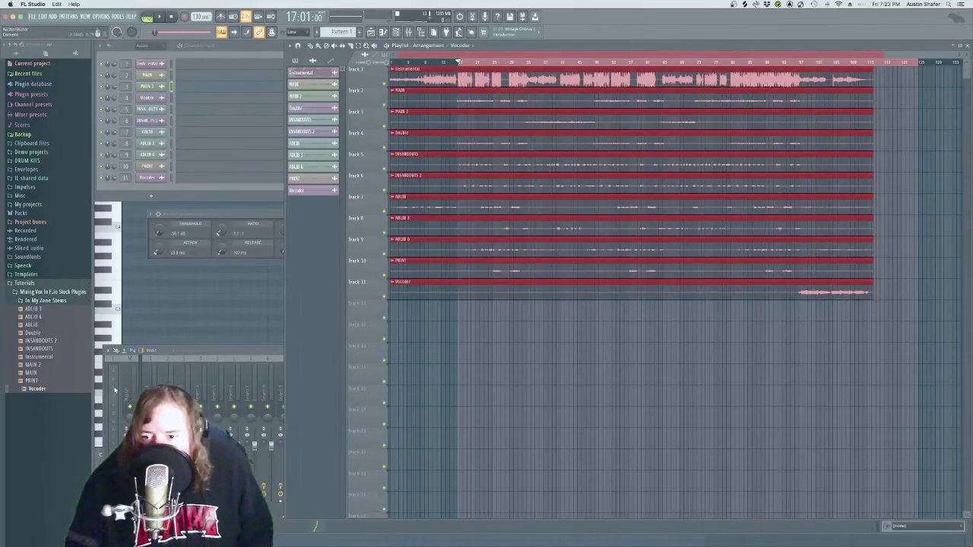
Step: Review the Master's Fruity Parametric EQ 2 and raise the gain in its Fruity Limiter while playing from bar 17
{"action": "left_click", "coordinate": [137, 378]}
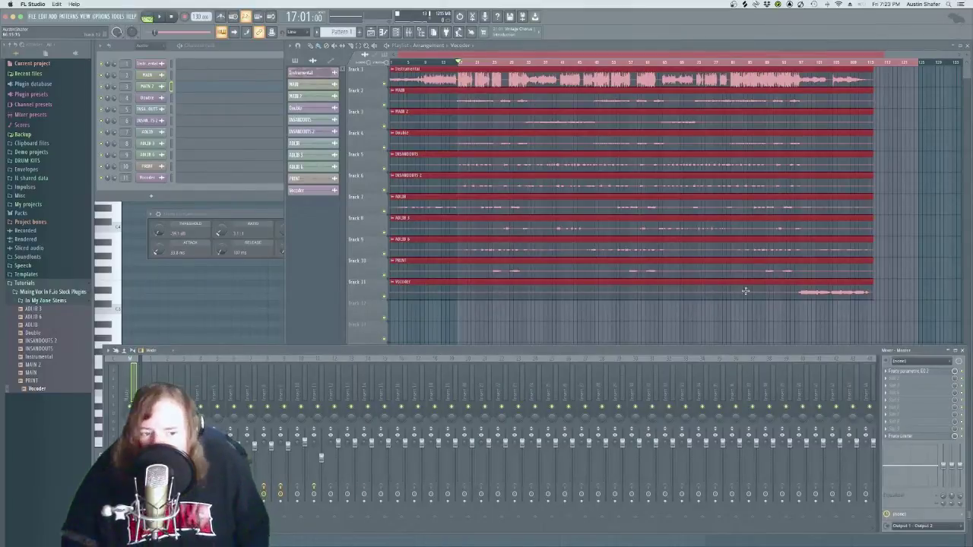
{"action": "left_click", "coordinate": [919, 371]}
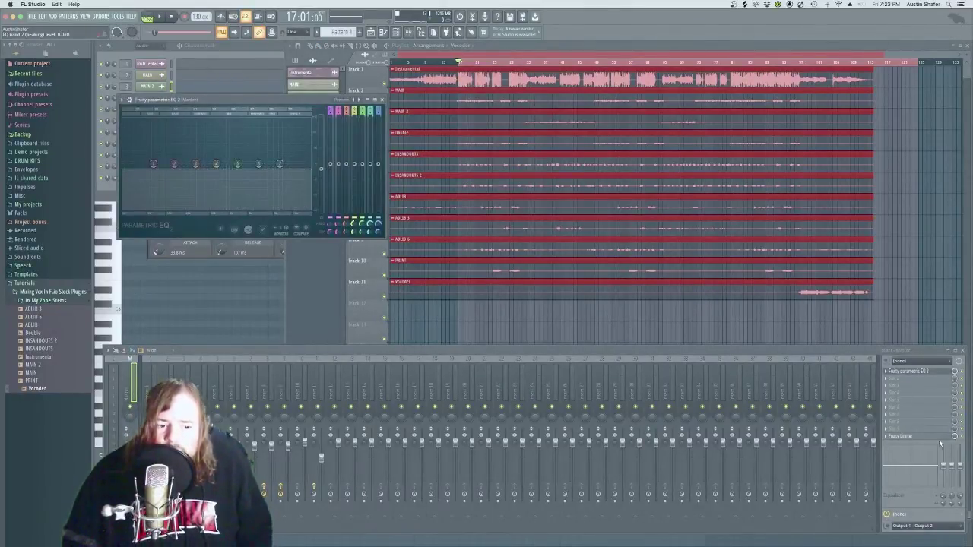
{"action": "left_click", "coordinate": [382, 99]}
{"action": "left_click", "coordinate": [926, 438]}
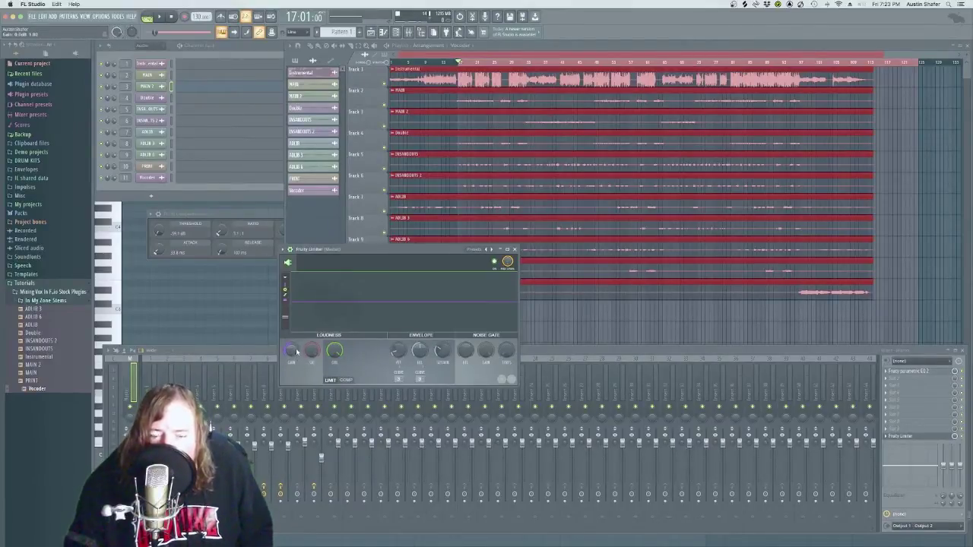
{"action": "key", "text": "space"}
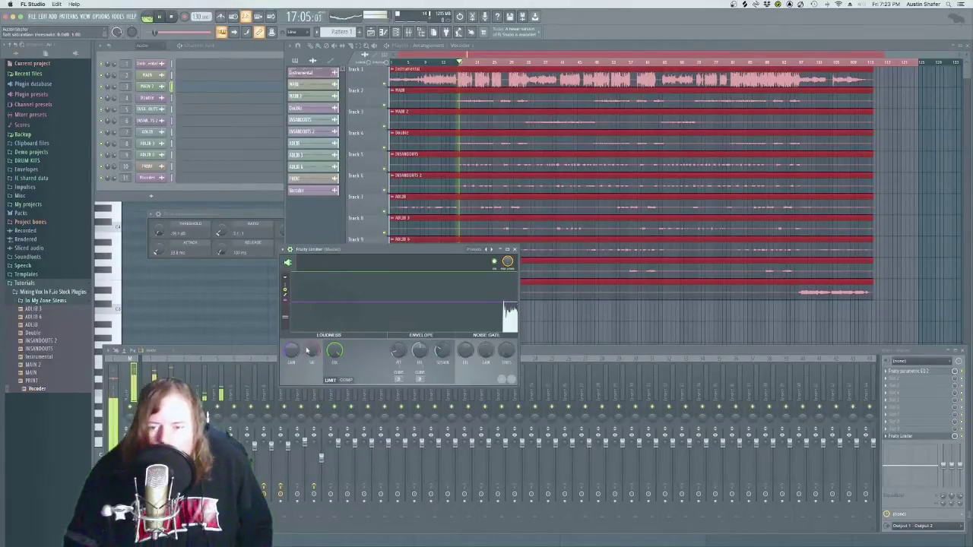
{"action": "left_click_drag", "start_coordinate": [291, 350], "coordinate": [292, 309]}
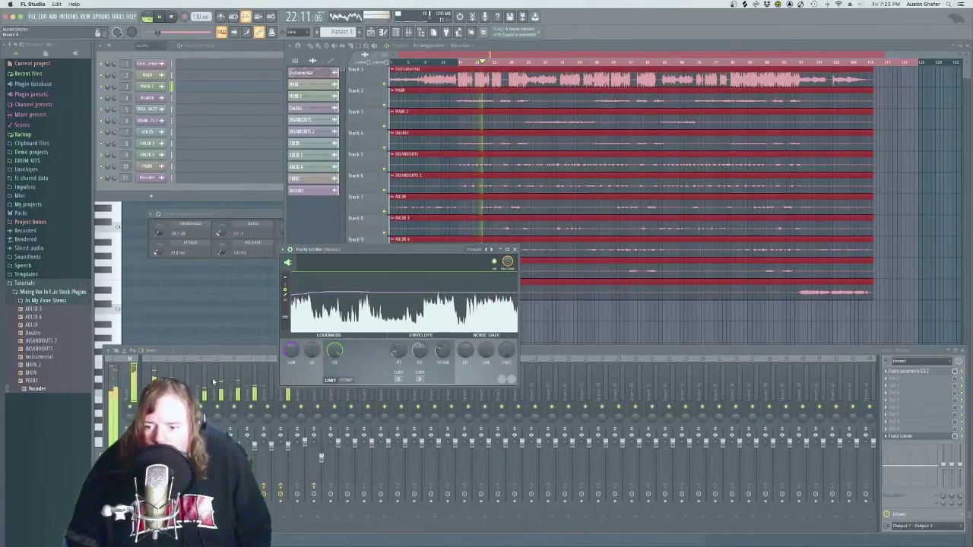
Step: Check Inserts 4, 6, 7 and 10 in the mixer during playback and stop the song
{"action": "left_click", "coordinate": [216, 408]}
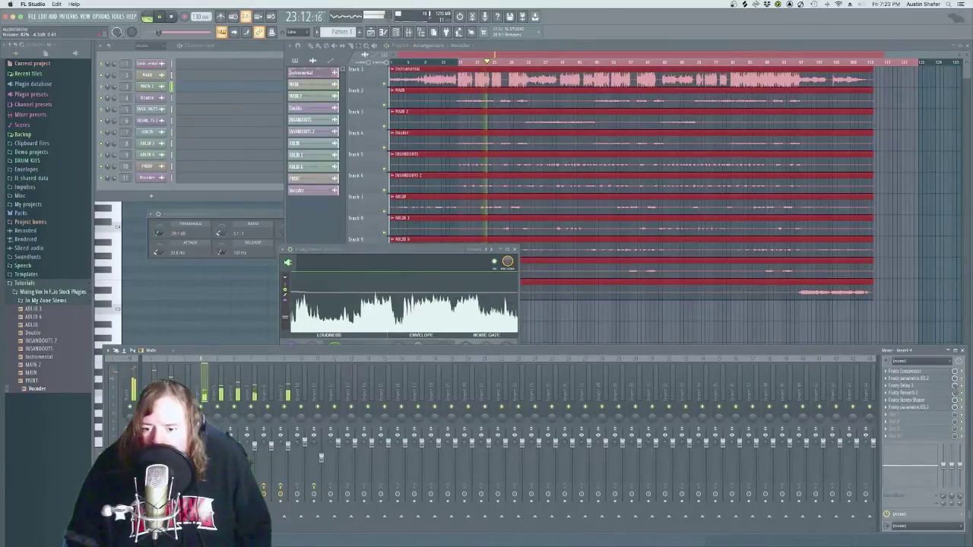
{"action": "left_click", "coordinate": [238, 447]}
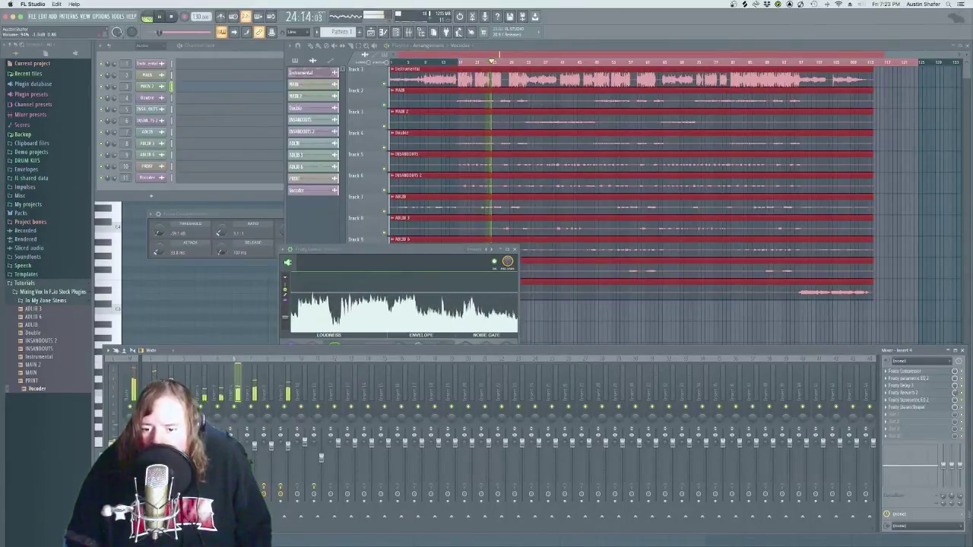
{"action": "left_click", "coordinate": [255, 447]}
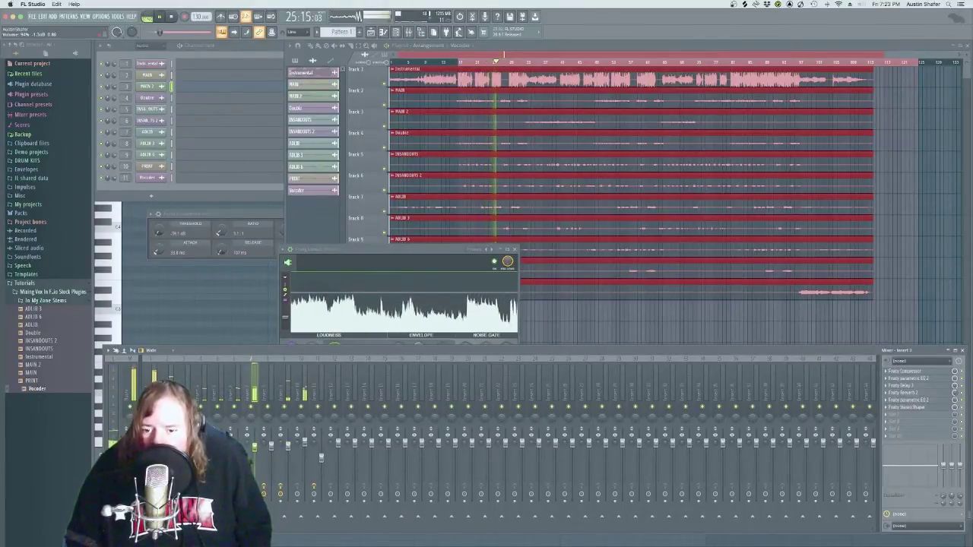
{"action": "left_click", "coordinate": [304, 414]}
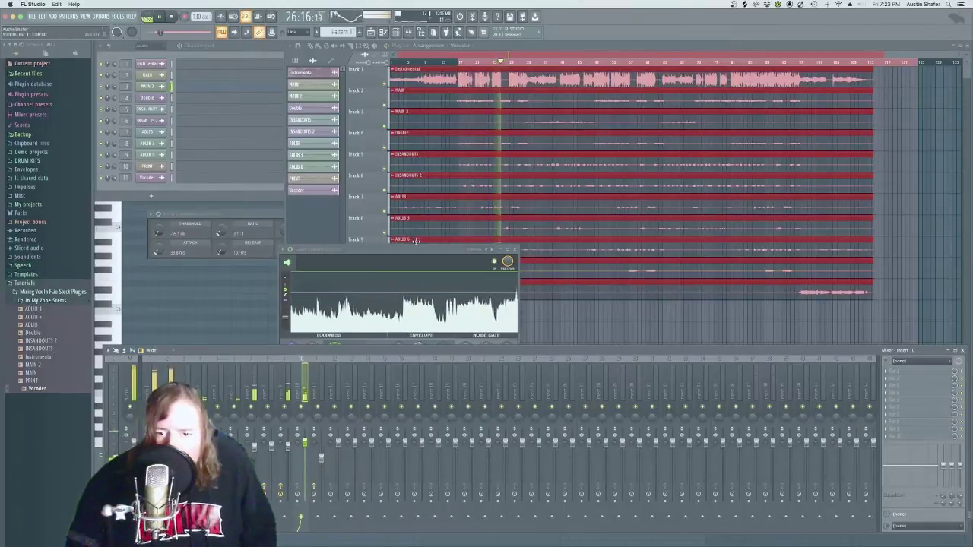
{"action": "key", "text": "space"}
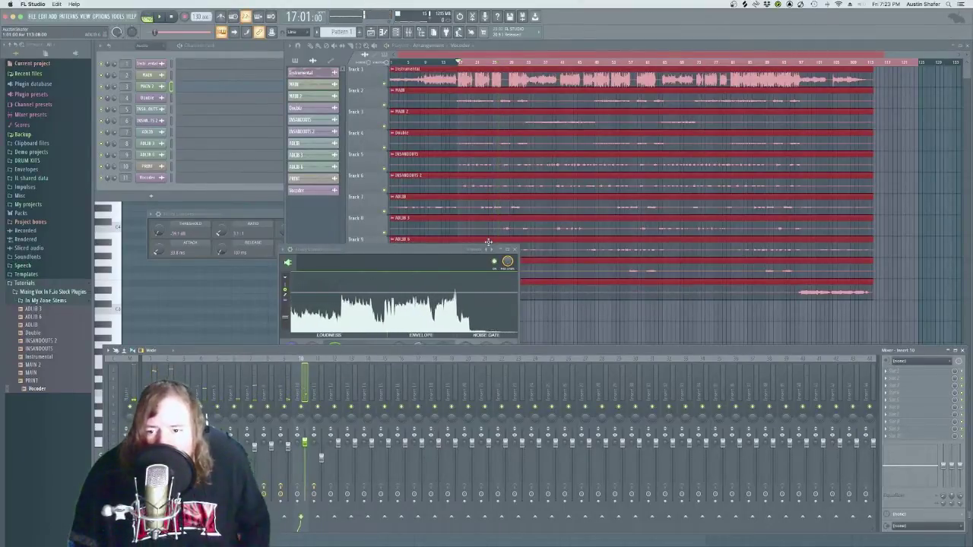
Step: Lower the soft saturation threshold of the Master's Fruity Limiter while playing from bar 17, and stop playback after closing the limiter
{"action": "left_click_drag", "start_coordinate": [450, 249], "coordinate": [452, 192]}
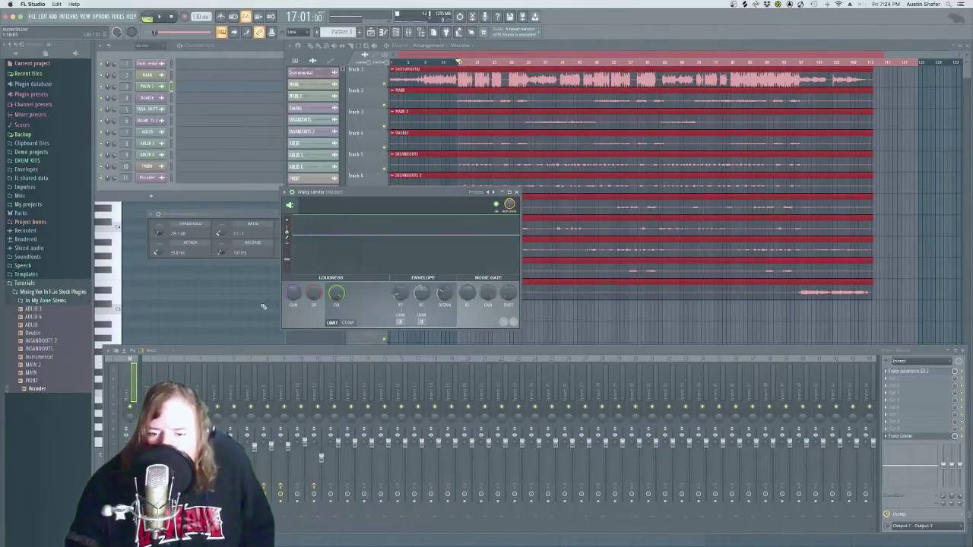
{"action": "mouse_move", "coordinate": [313, 293]}
{"action": "left_mouse_down"}
{"action": "mouse_move", "coordinate": [315, 315]}
{"action": "mouse_move", "coordinate": [314, 294]}
{"action": "left_mouse_up"}
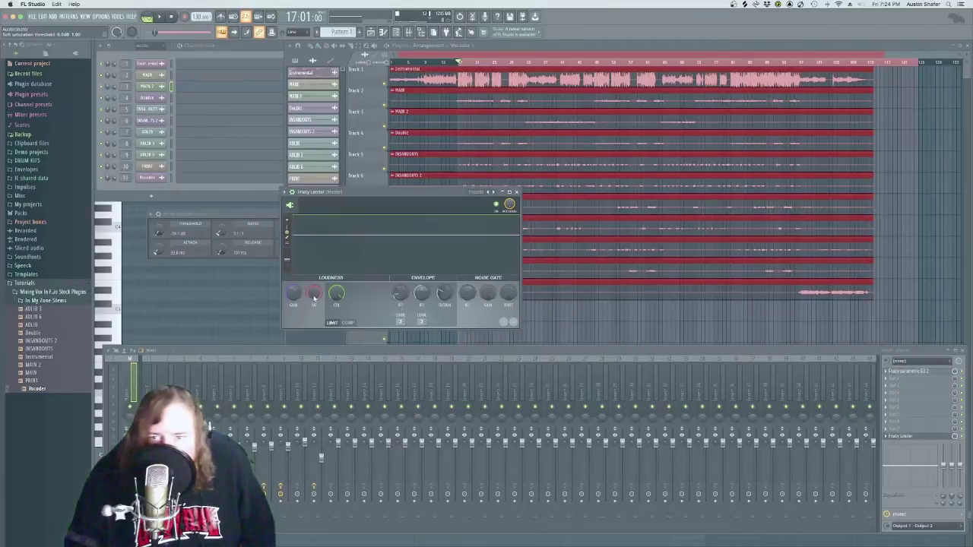
{"action": "key", "text": "space"}
{"action": "left_click_drag", "start_coordinate": [322, 299], "coordinate": [315, 329]}
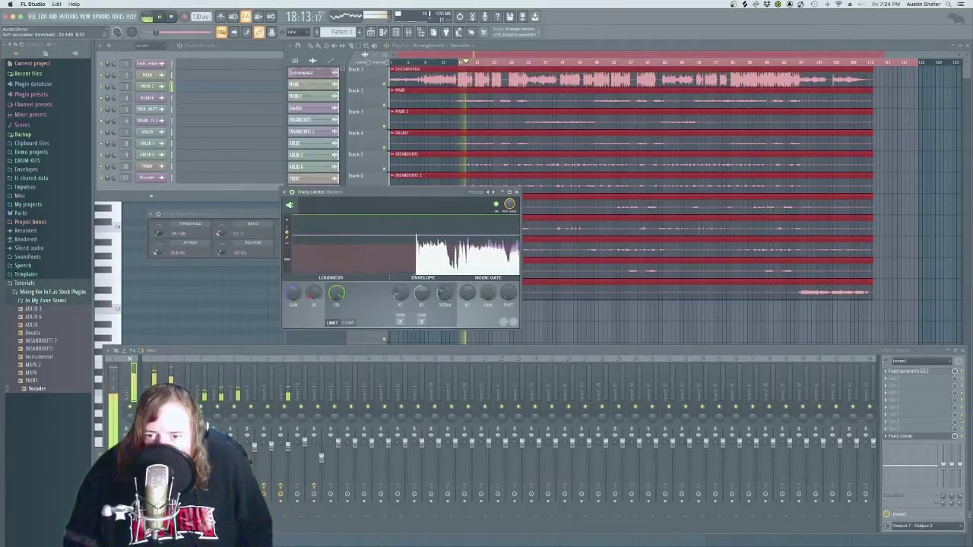
{"action": "left_click_drag", "start_coordinate": [314, 294], "coordinate": [314, 268]}
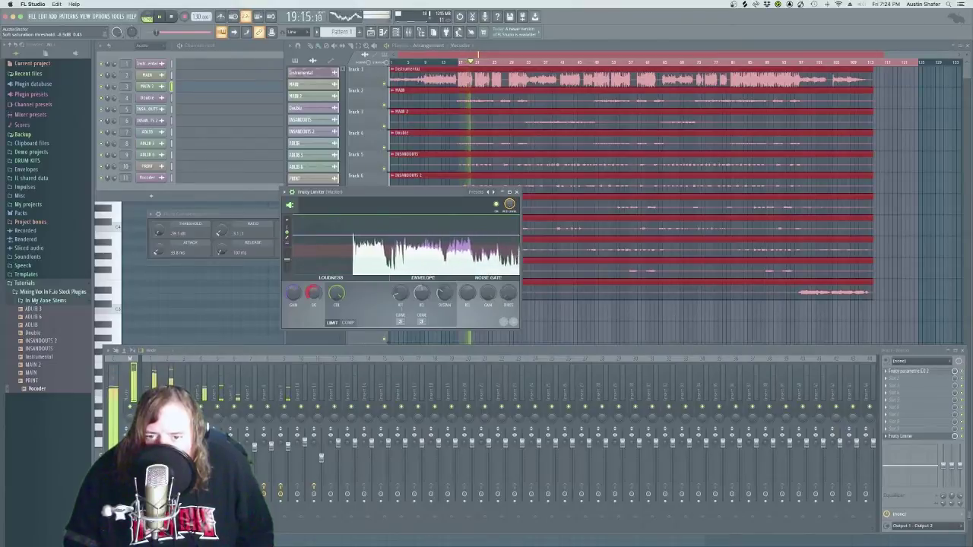
{"action": "mouse_move", "coordinate": [314, 294]}
{"action": "left_mouse_down"}
{"action": "mouse_move", "coordinate": [322, 281]}
{"action": "mouse_move", "coordinate": [313, 294]}
{"action": "left_mouse_up"}
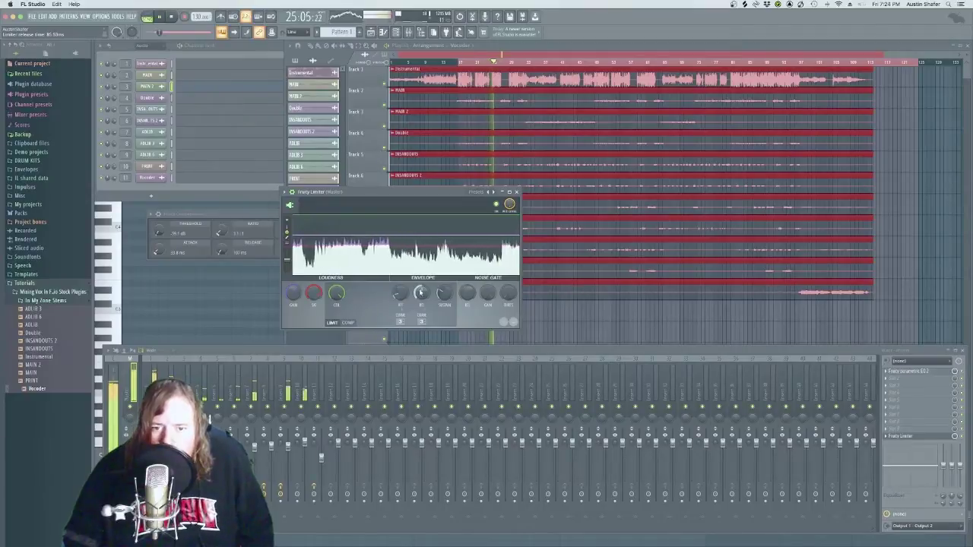
{"action": "left_click", "coordinate": [517, 193]}
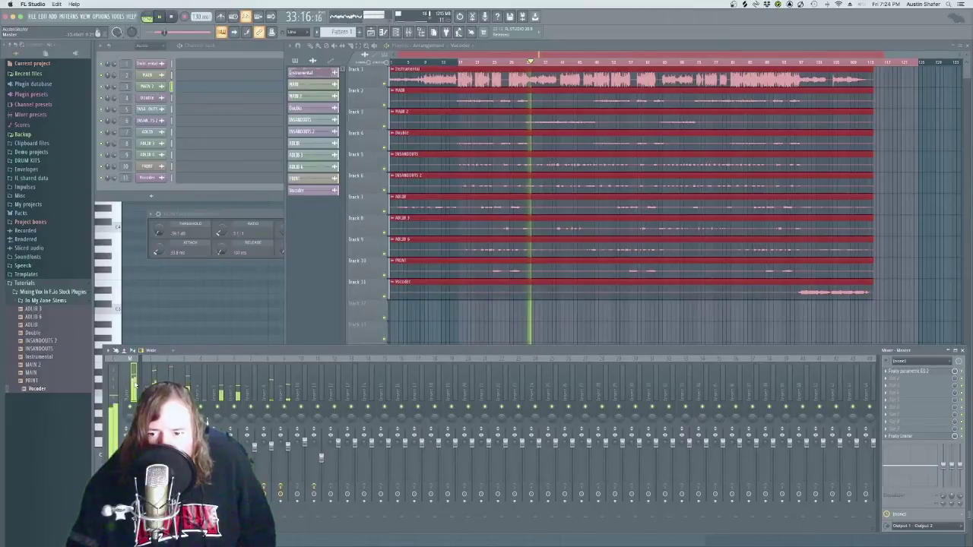
{"action": "key", "text": "space"}
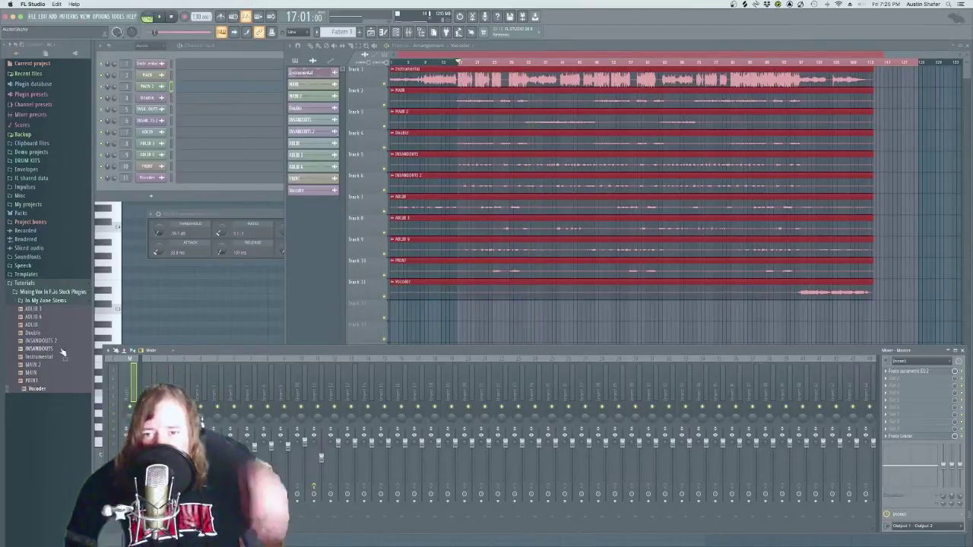